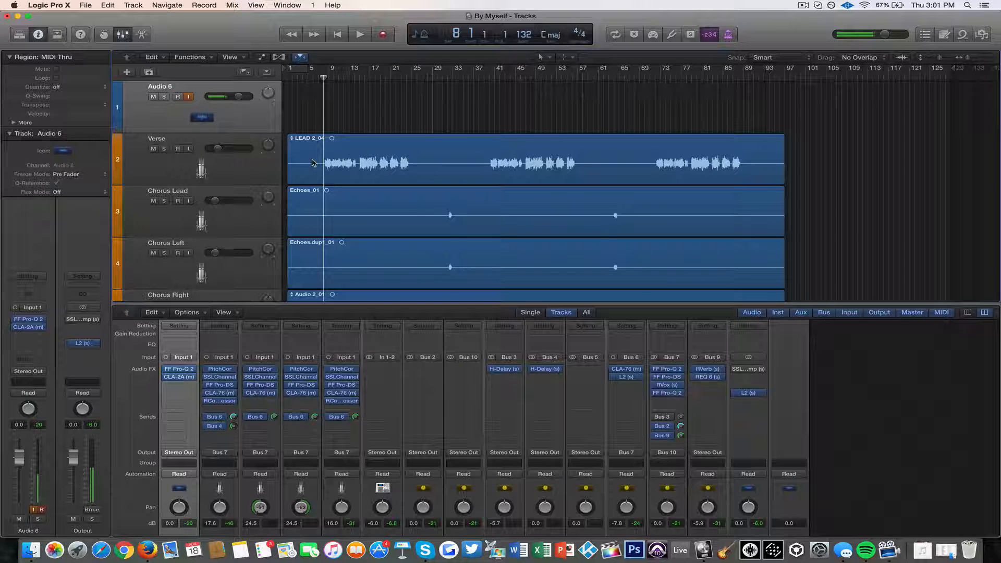
Step: Play the song from bar 8 to about bar 33 to listen to the mixed vocals and instrumental
scroll(338, 111, "down", 5)
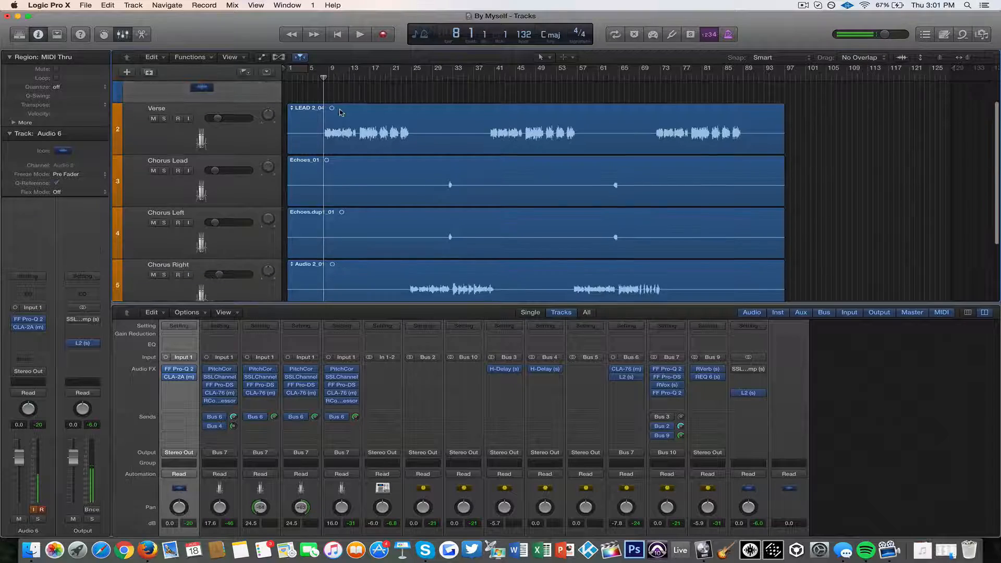
scroll(339, 112, "up", 5)
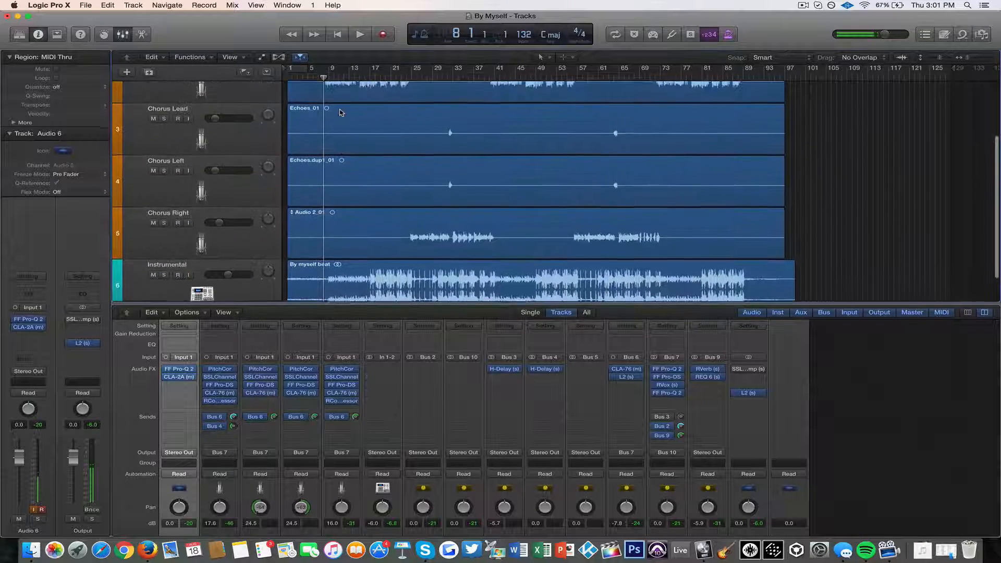
key("space")
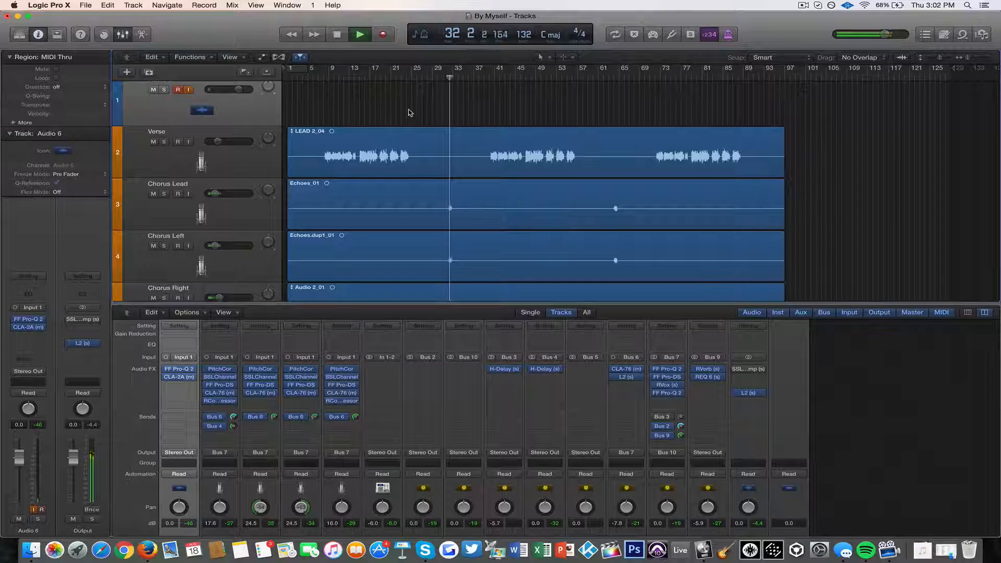
key("space")
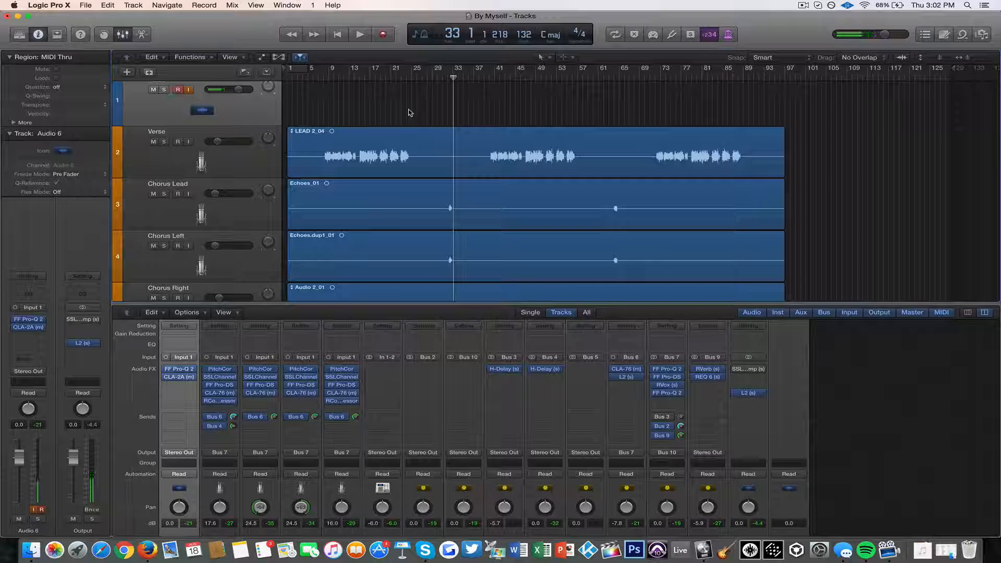
Step: Review the vocal and instrumental tracks in the arrangement and return the playhead to bar 8
scroll(409, 112, "down", 4)
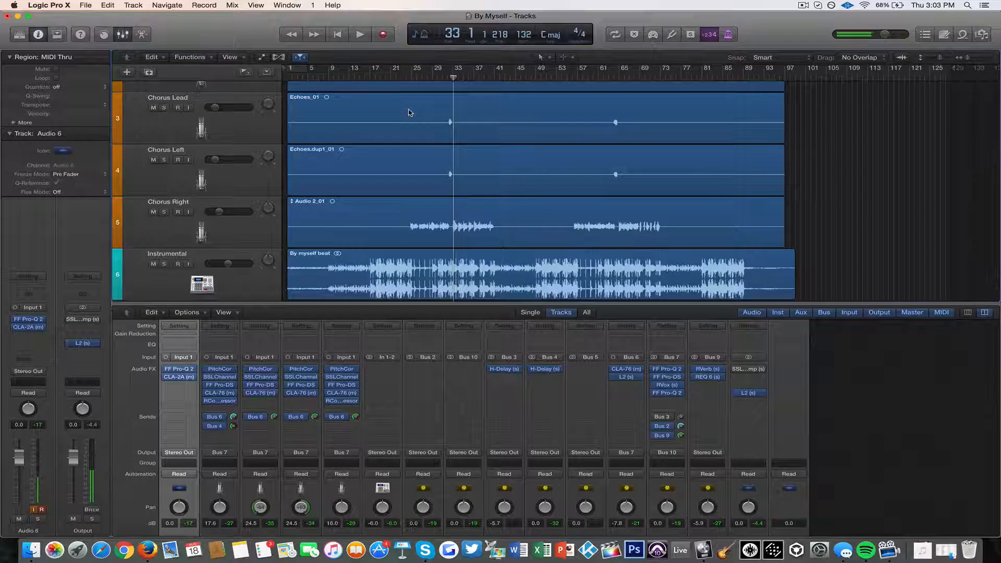
scroll(409, 112, "down", 2)
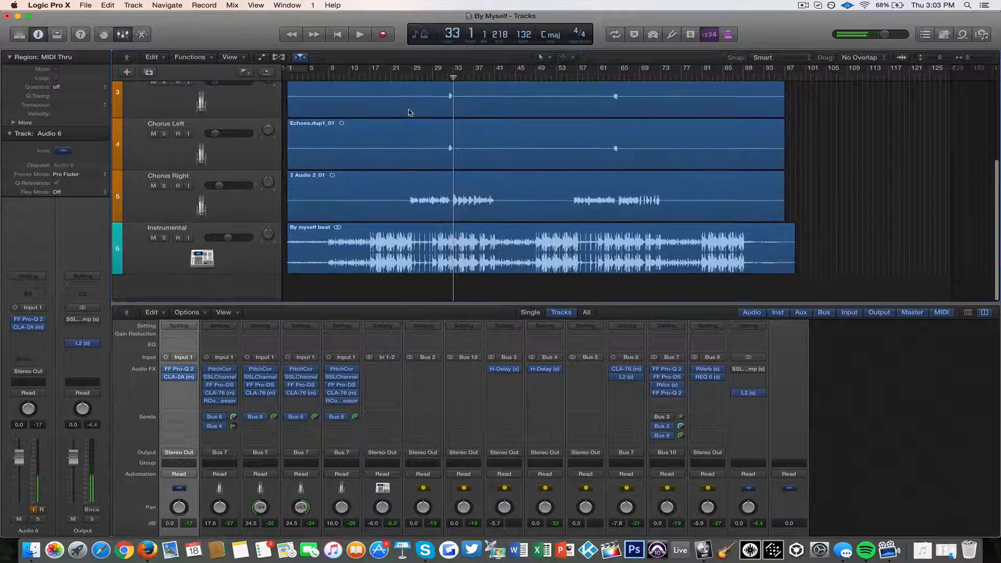
scroll(409, 112, "up", 3)
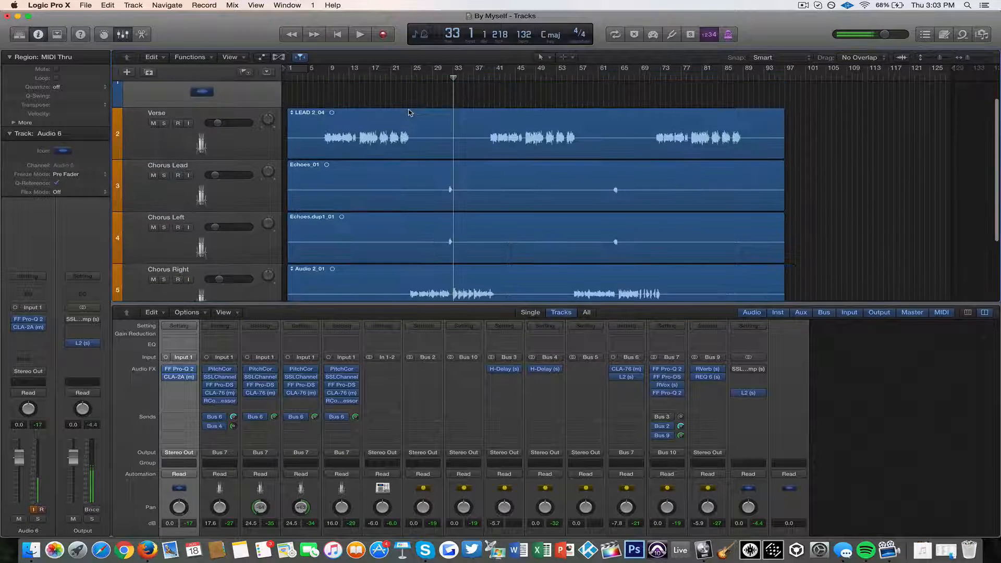
scroll(409, 112, "down", 3)
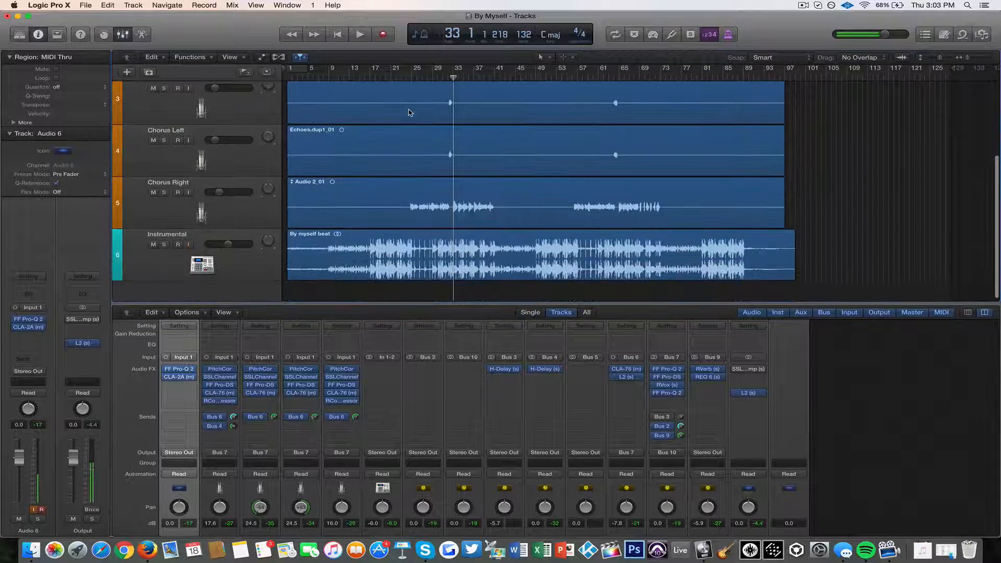
scroll(409, 108, "up", 3)
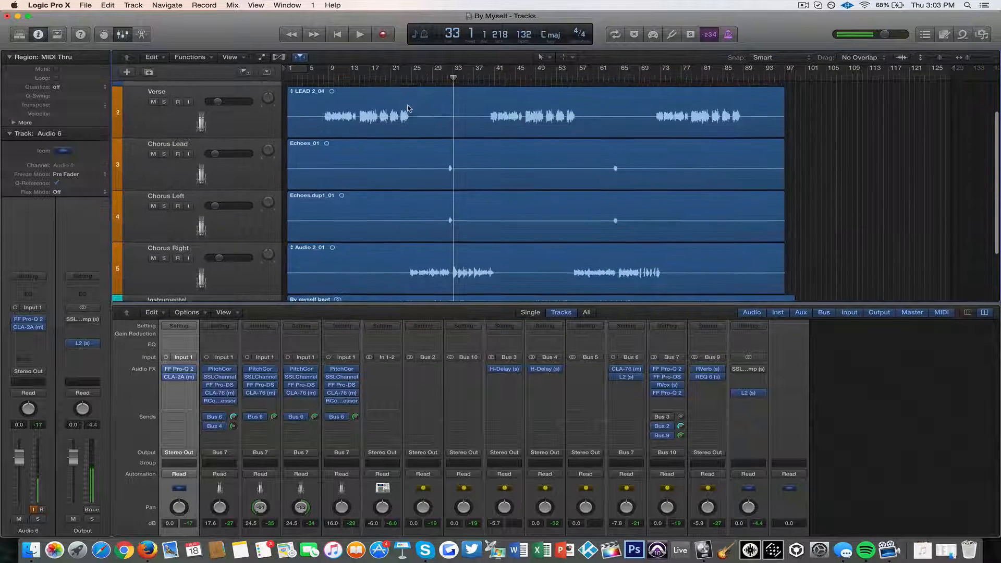
left_click(319, 78)
Step: Rename the Verse track holding the LEAD 2_04 region as "Chorus"
left_click(246, 125)
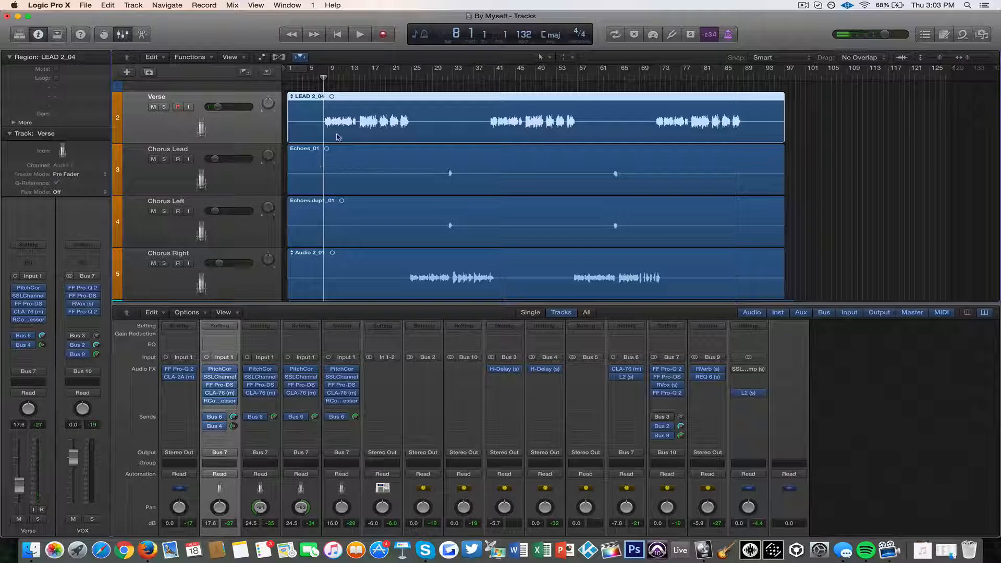
scroll(337, 136, "up", 2)
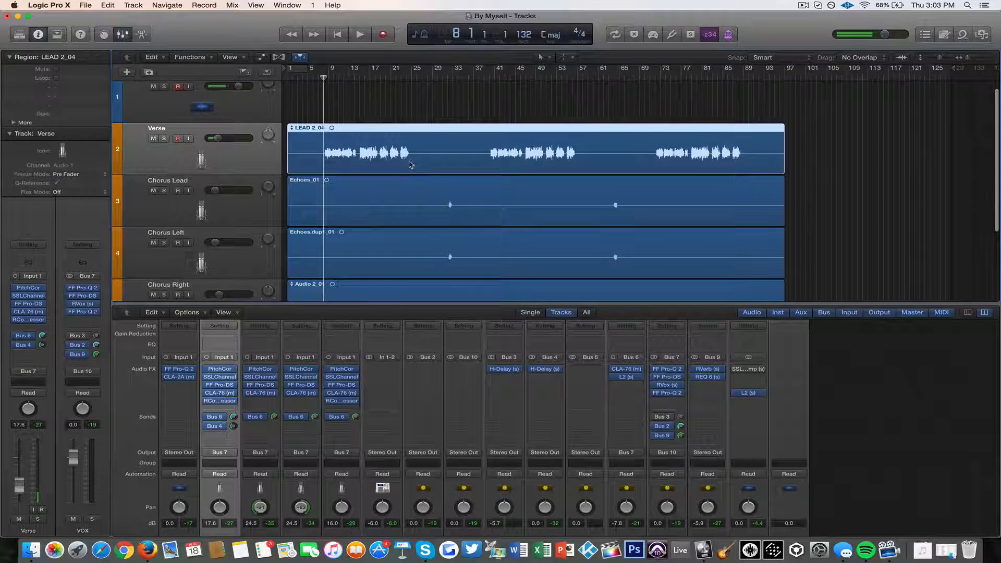
scroll(409, 164, "down", 4)
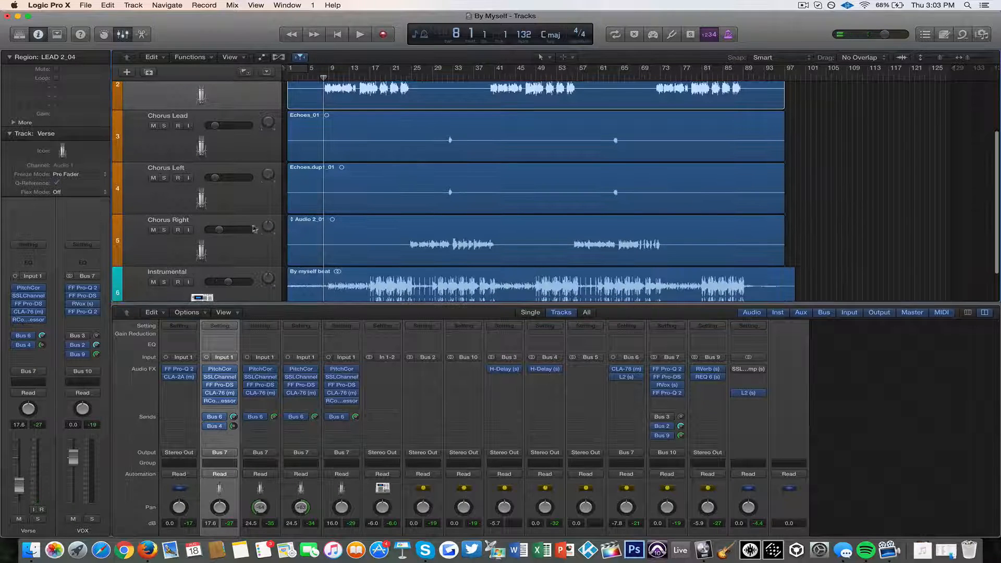
left_click(233, 253)
scroll(255, 183, "up", 4)
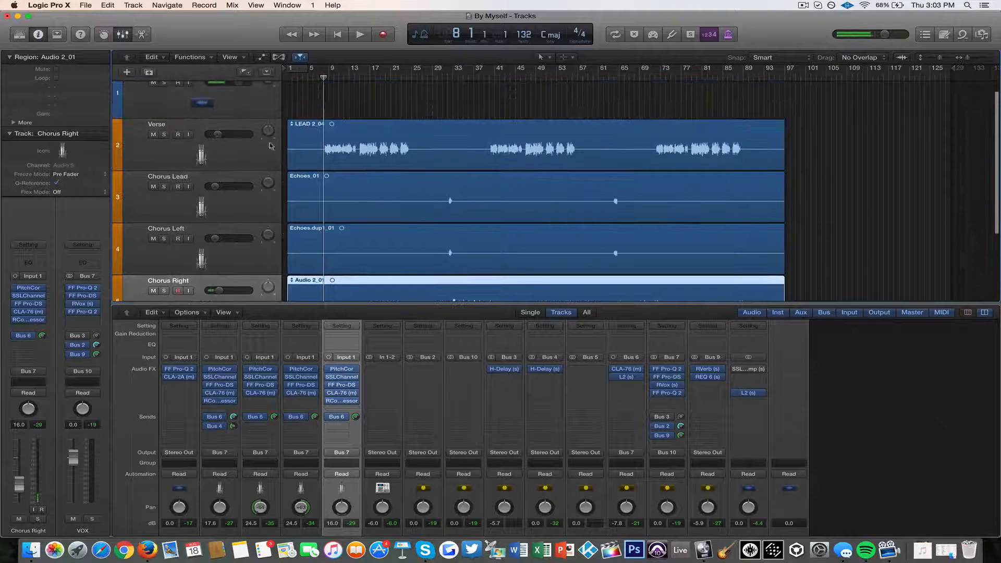
left_click(265, 152)
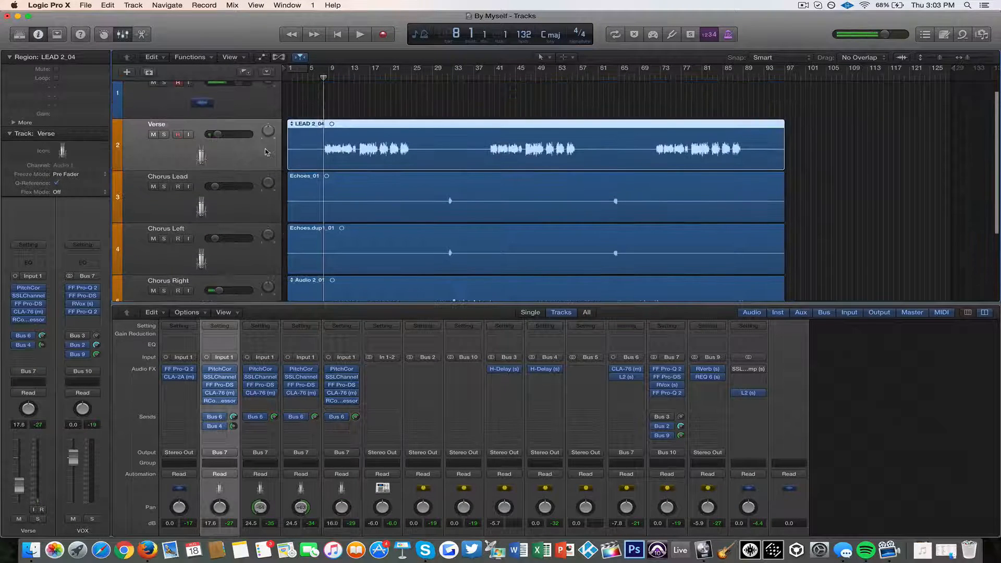
double_click(155, 127)
type("Cho")
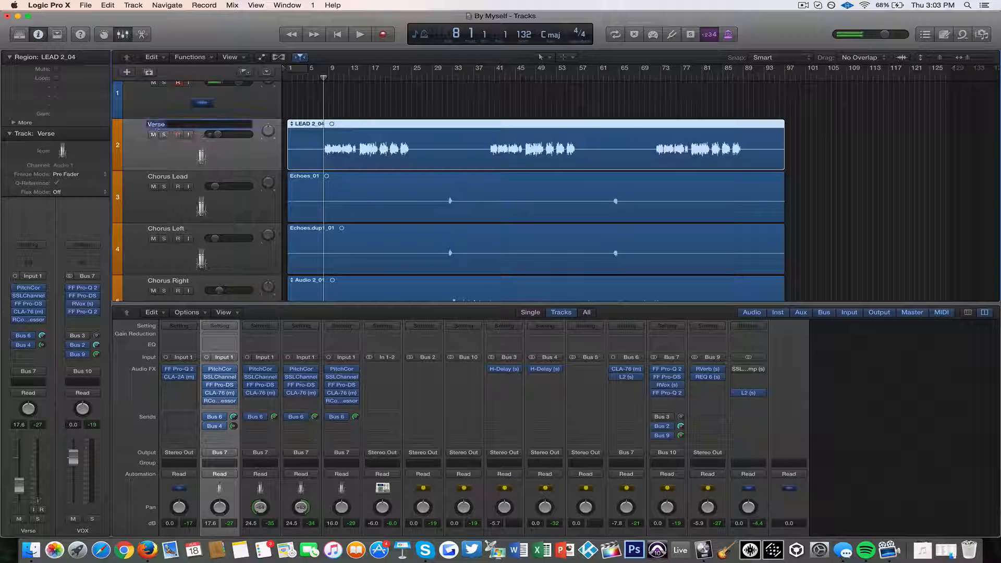
type("rus")
key("Return")
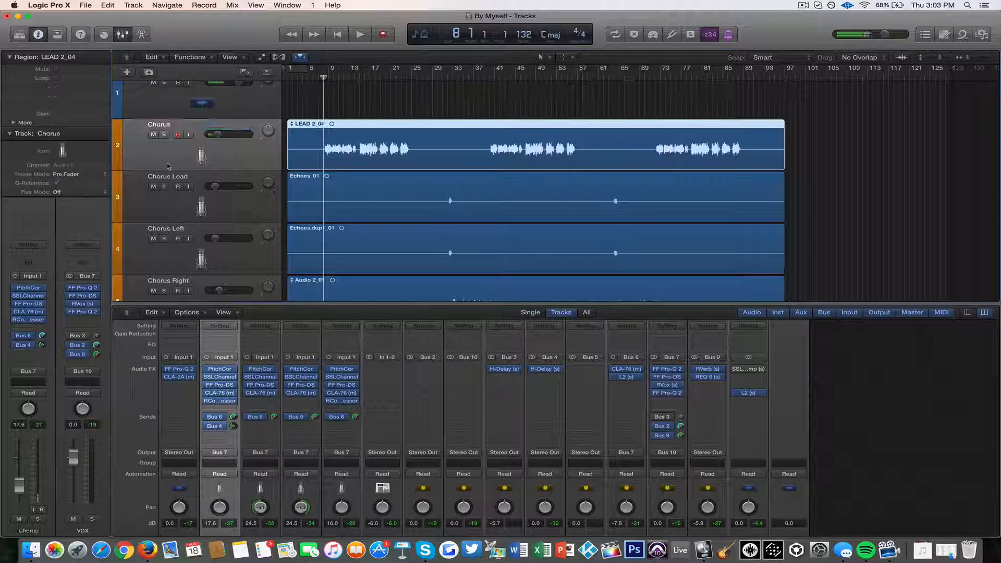
Step: Rename the Chorus Lead track holding the Echoes_01 region as "Echo left"
left_click(170, 176)
key("y")
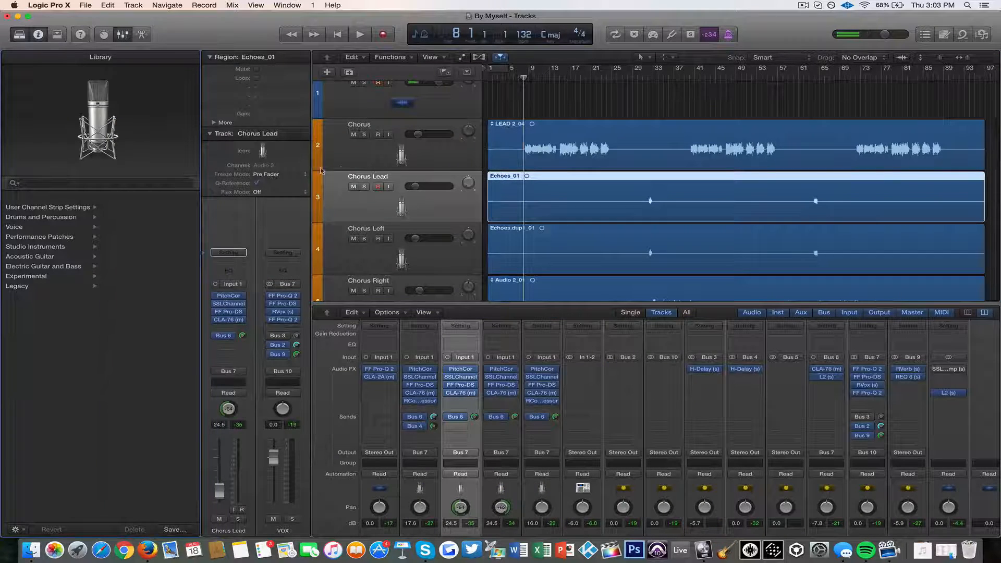
key("y")
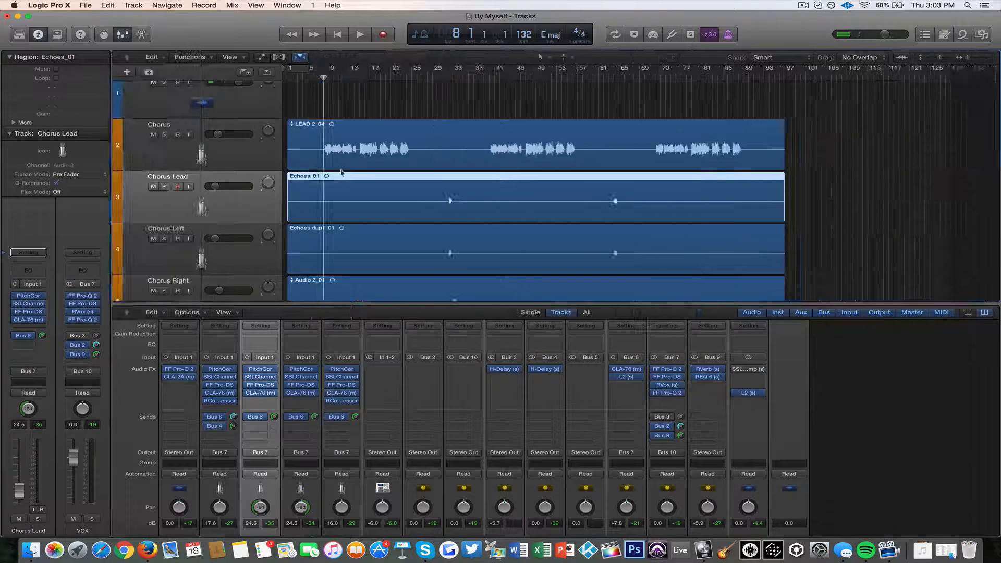
double_click(186, 177)
type("Echoe")
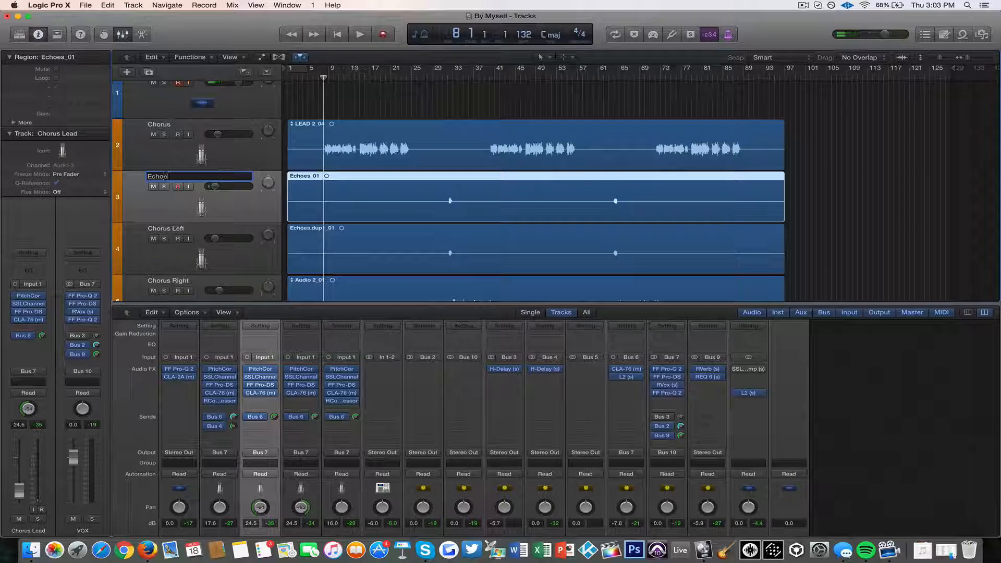
type(" left")
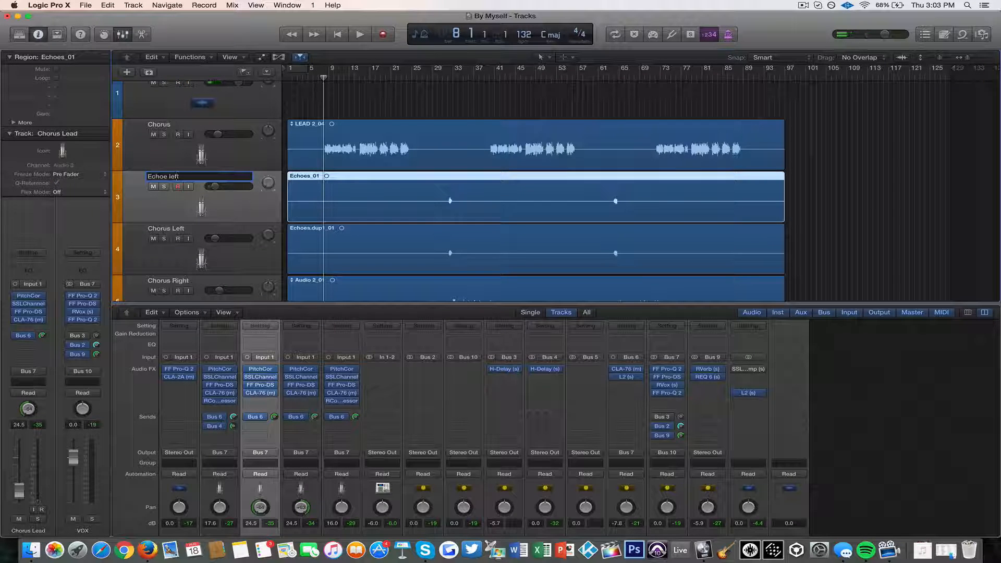
left_click(164, 176)
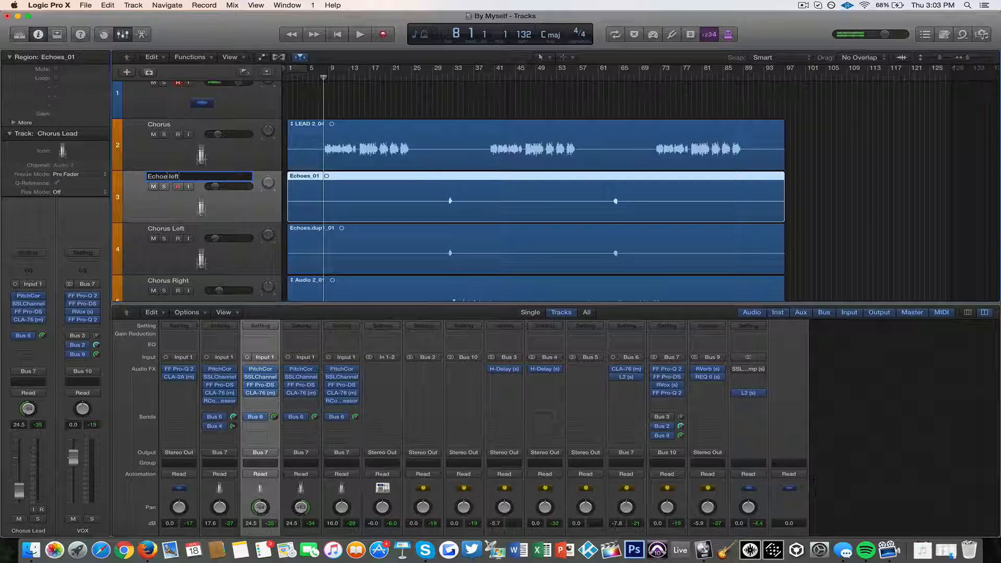
key("BackSpace")
key("Return")
Step: Rename the Chorus Left track holding the duplicated echoes region as "Echo Right"
left_click(162, 231)
double_click(162, 231)
type("Ec")
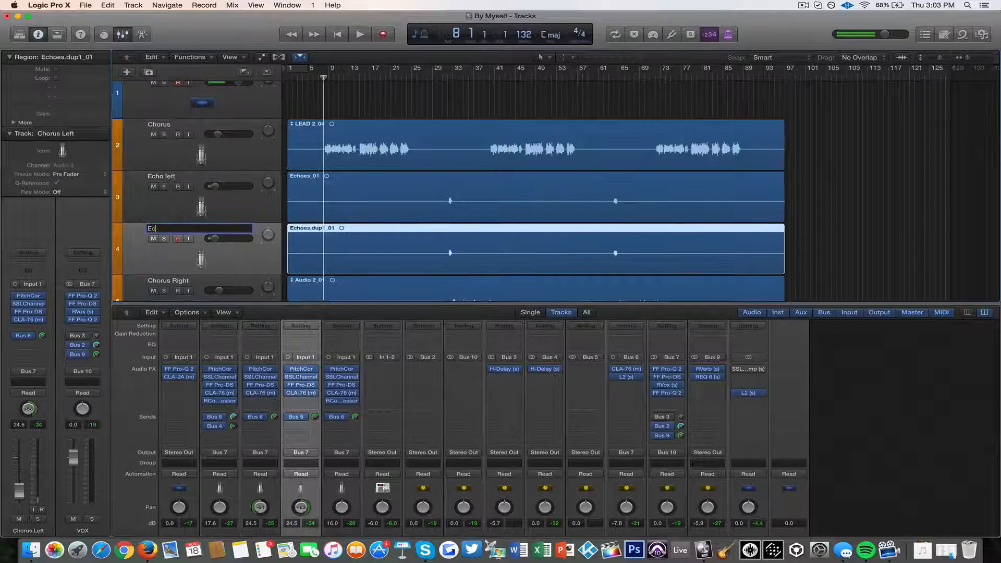
type("ho Right")
key("Return")
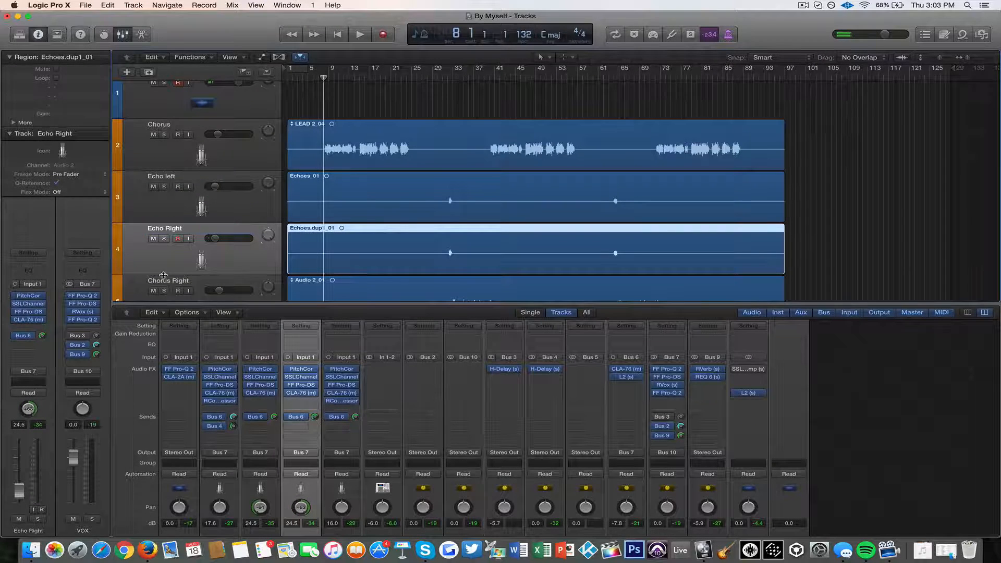
Step: Rename the Chorus Right track holding the Audio 2_01 region as "Verse"
scroll(163, 275, "down", 1)
left_click(162, 283)
key("y")
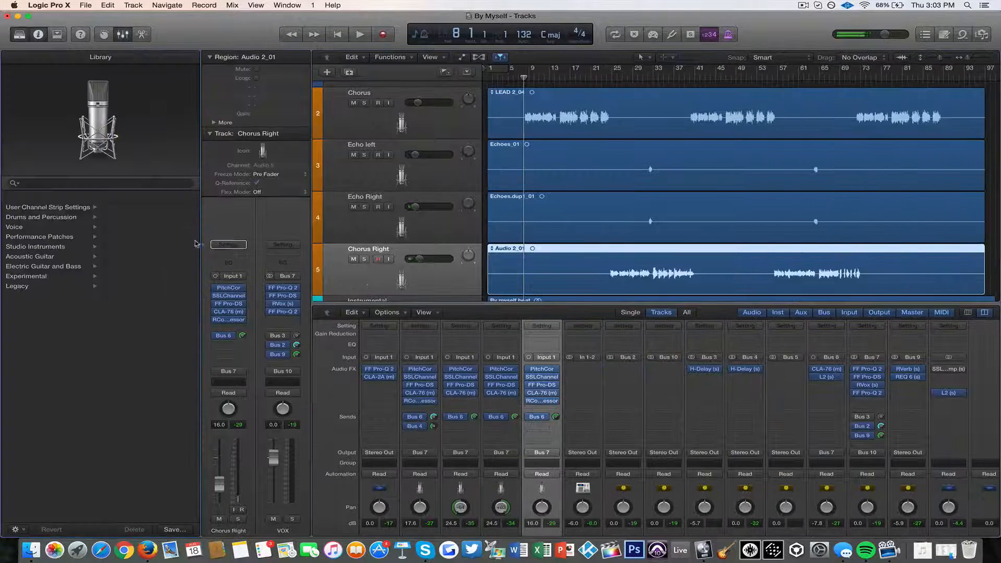
key("y")
double_click(177, 252)
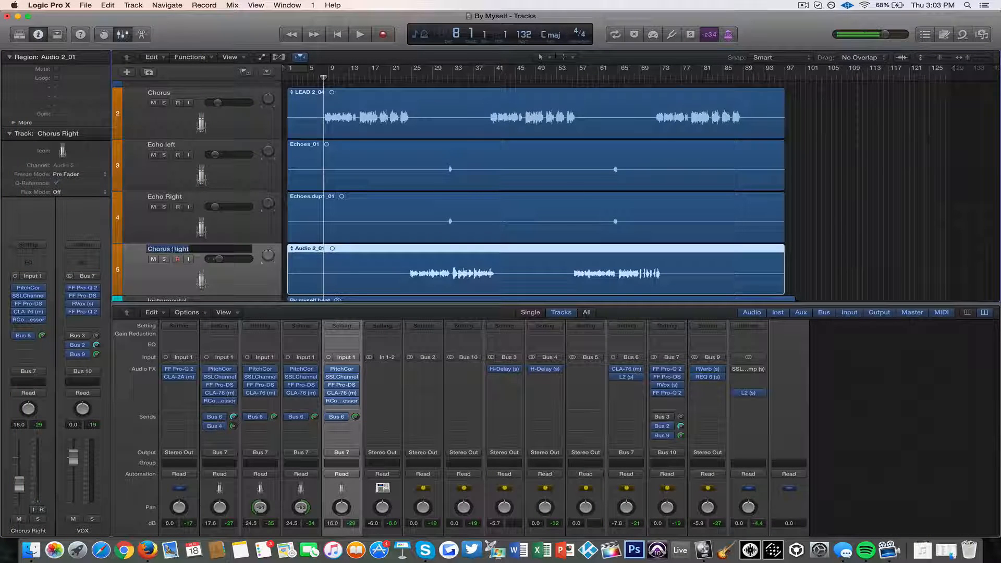
type("Verse")
key("Return")
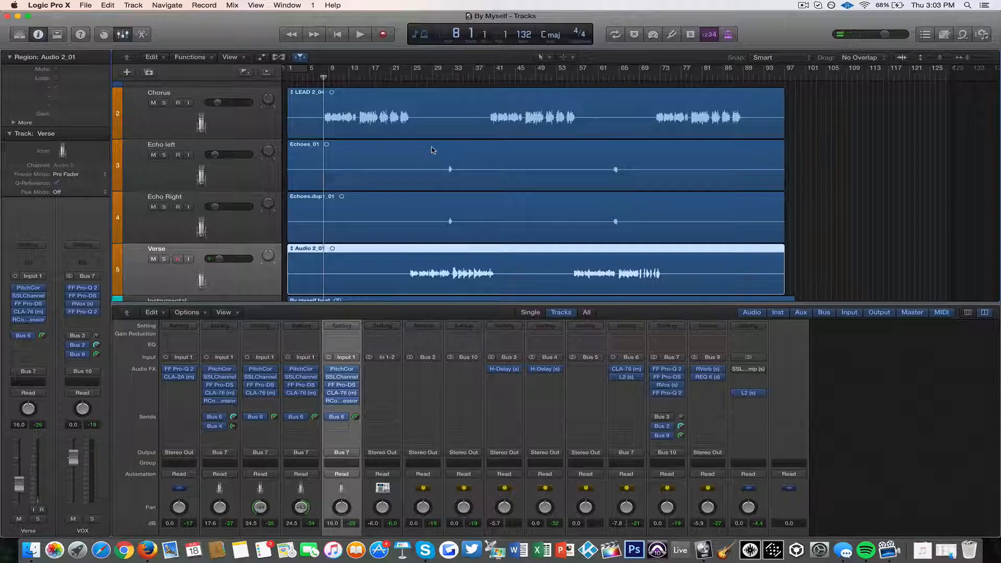
Step: Examine the scale and root note settings of the Chorus track's Pitch Correction plug-in and close its window
left_click(257, 121)
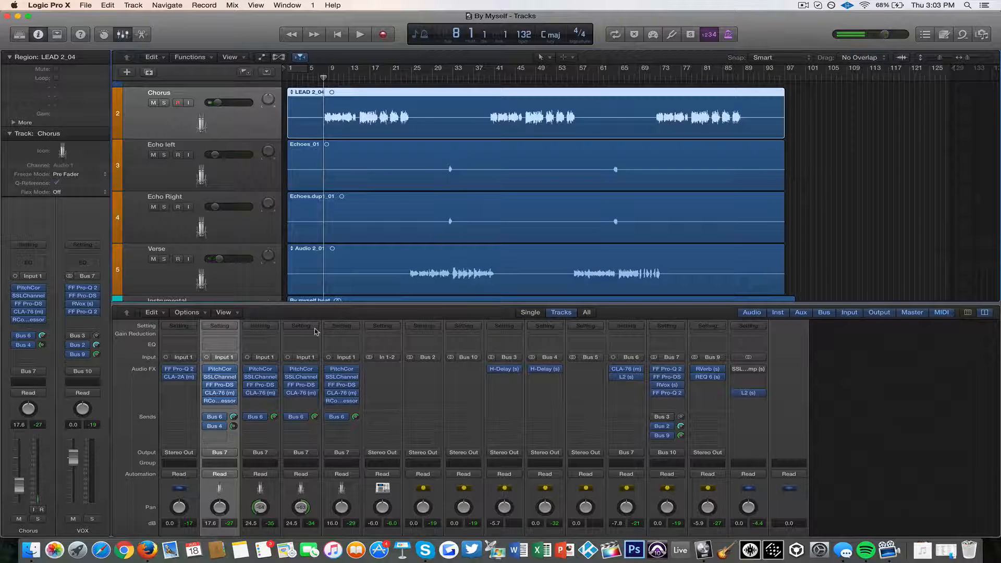
left_click(220, 369)
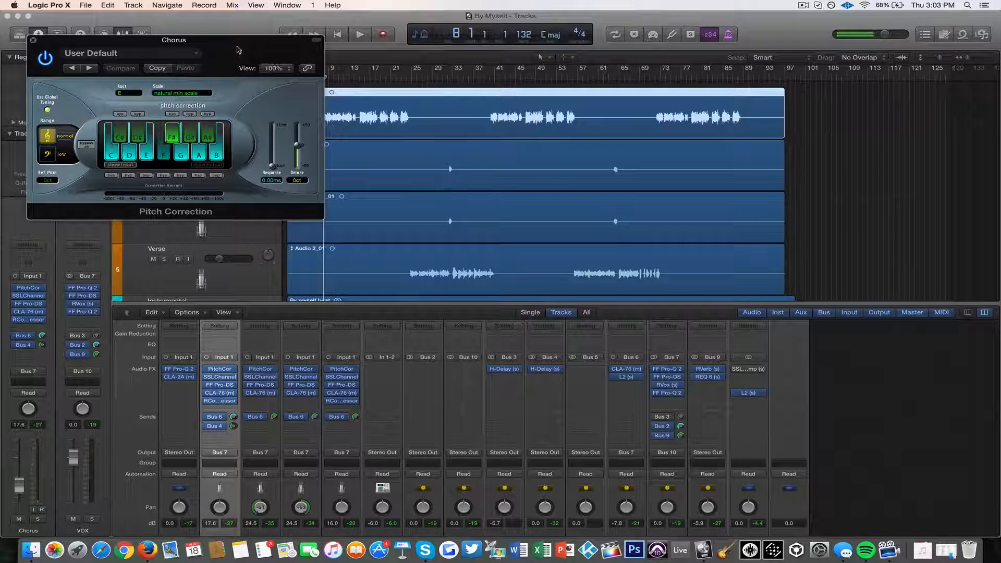
left_click_drag(243, 48, 281, 50)
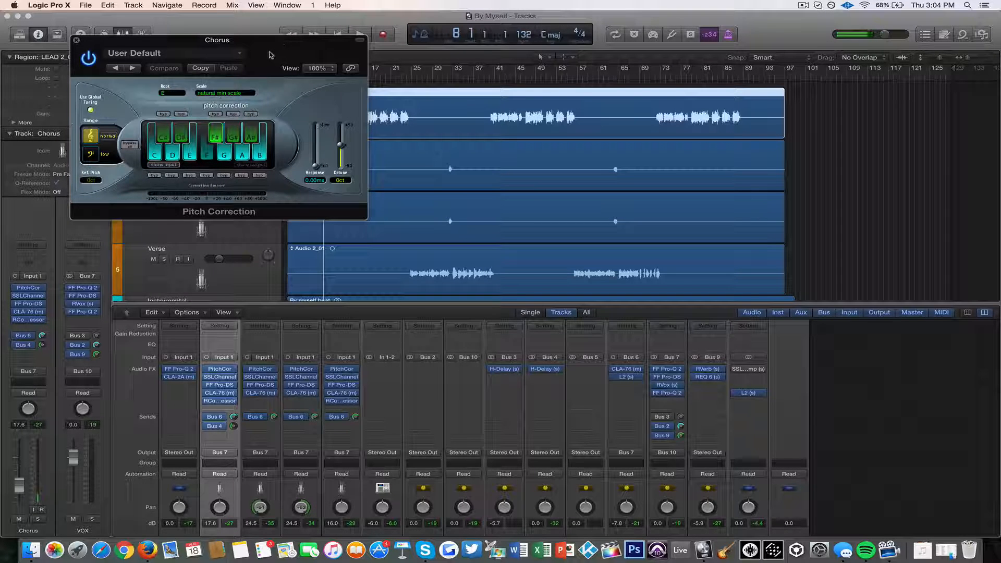
left_click(216, 93)
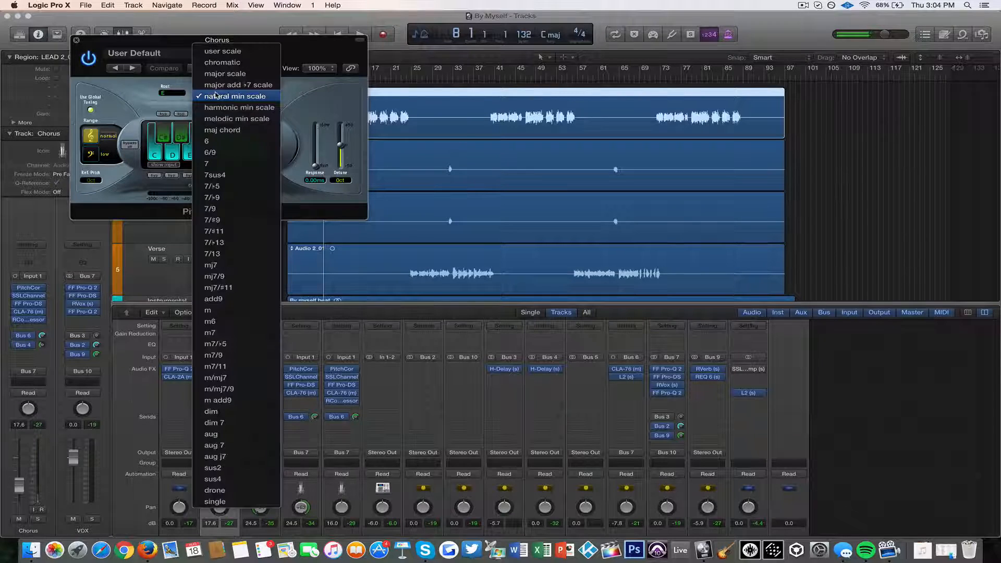
left_click(300, 101)
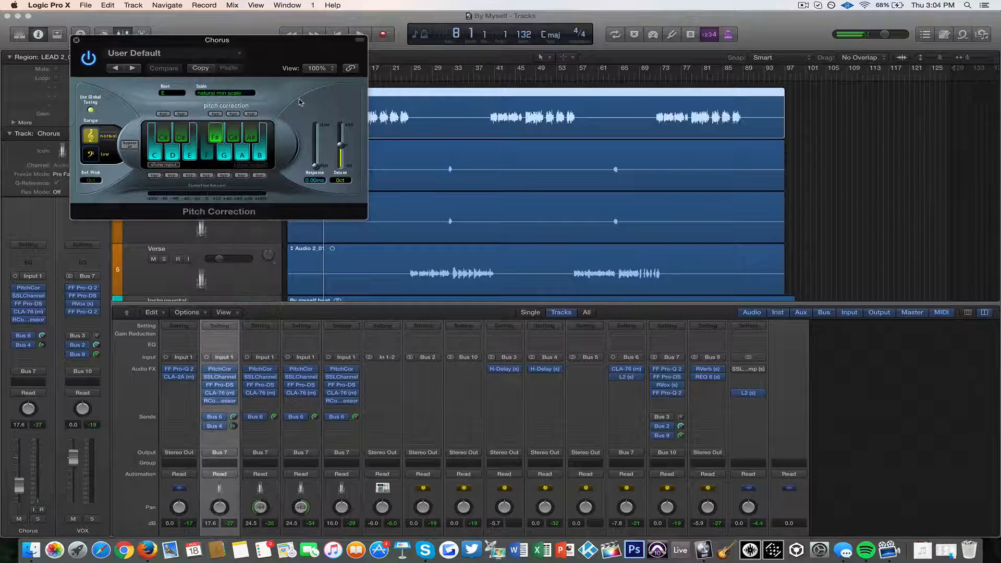
left_click(239, 96)
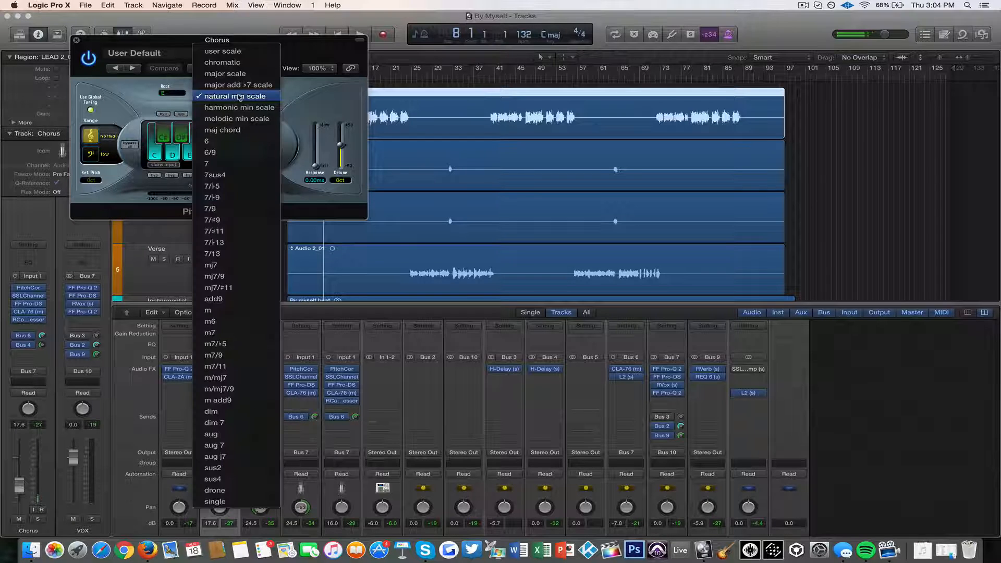
left_click(239, 96)
left_click(174, 94)
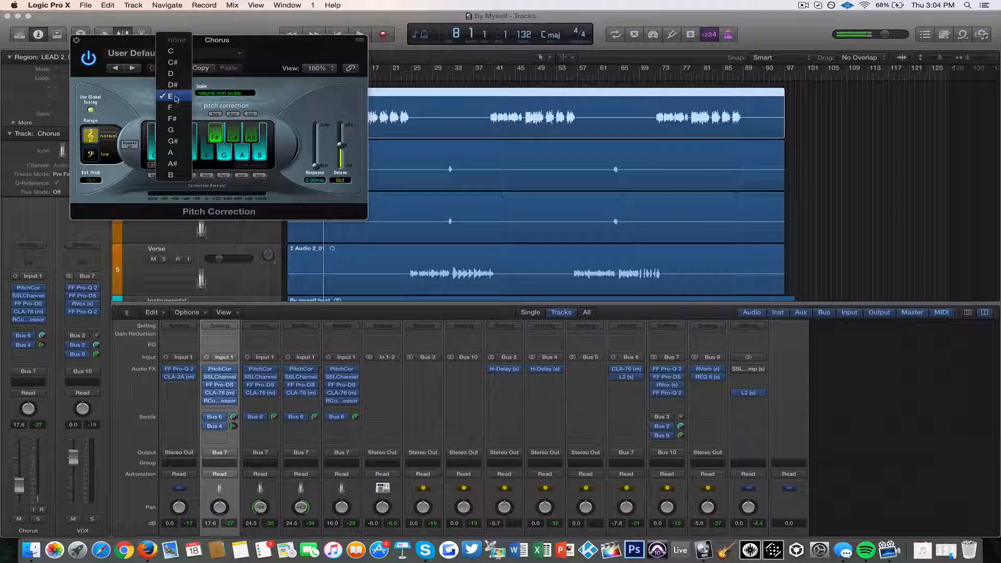
left_click(305, 102)
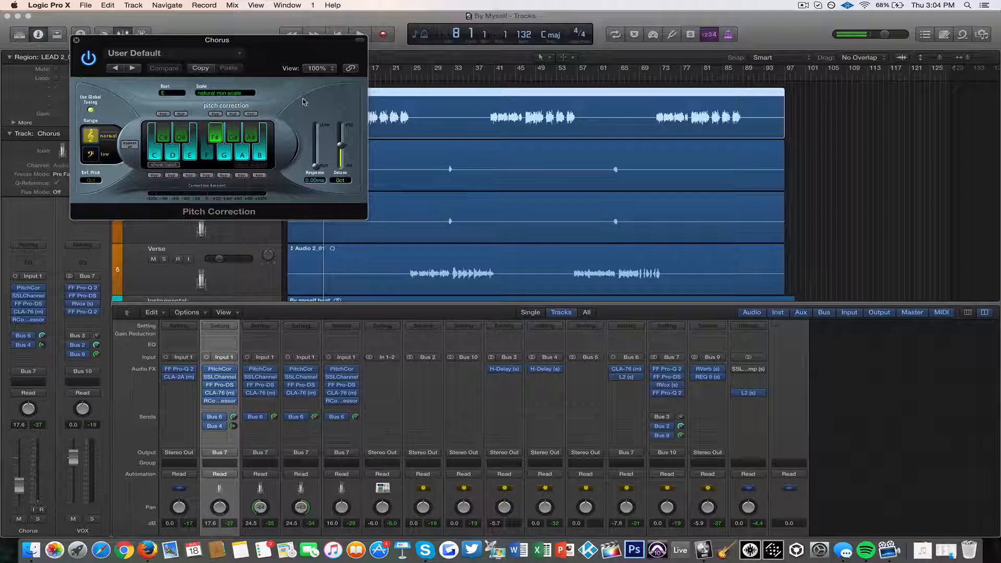
left_click(77, 41)
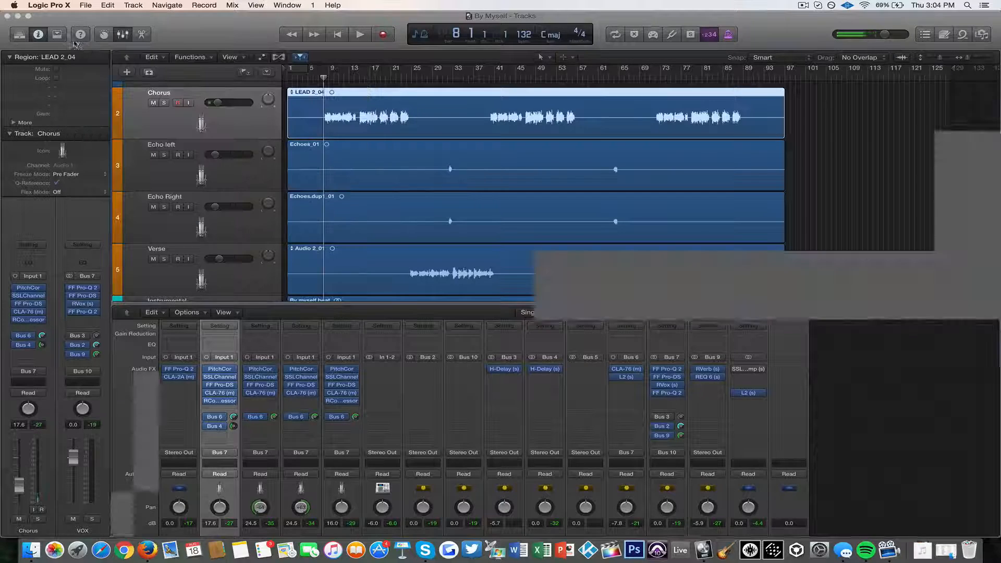
Step: Open the Chorus channel's SSLChannel plug-in, examine its high-pass filter setting, and close its window
left_click(220, 377)
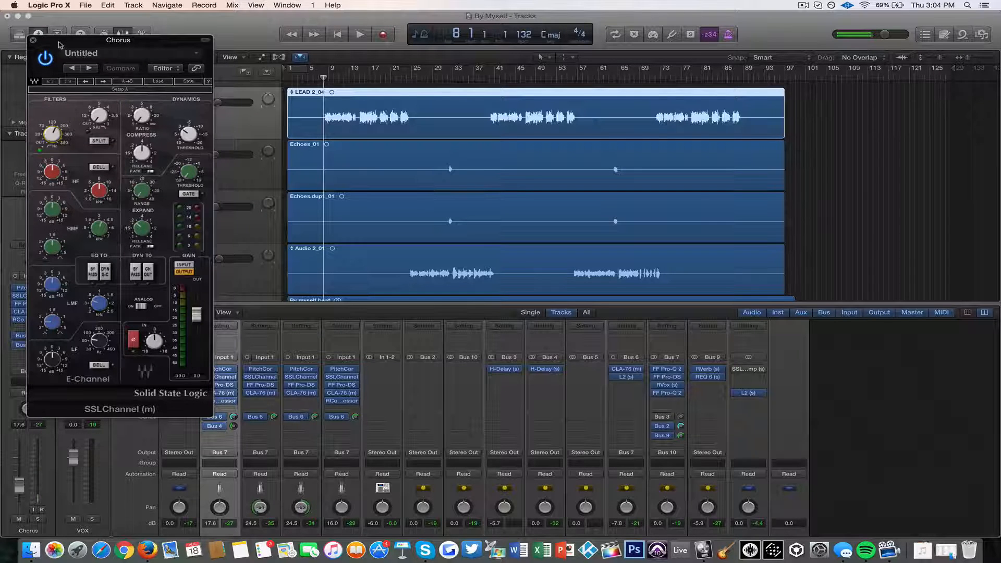
left_click_drag(60, 45, 65, 21)
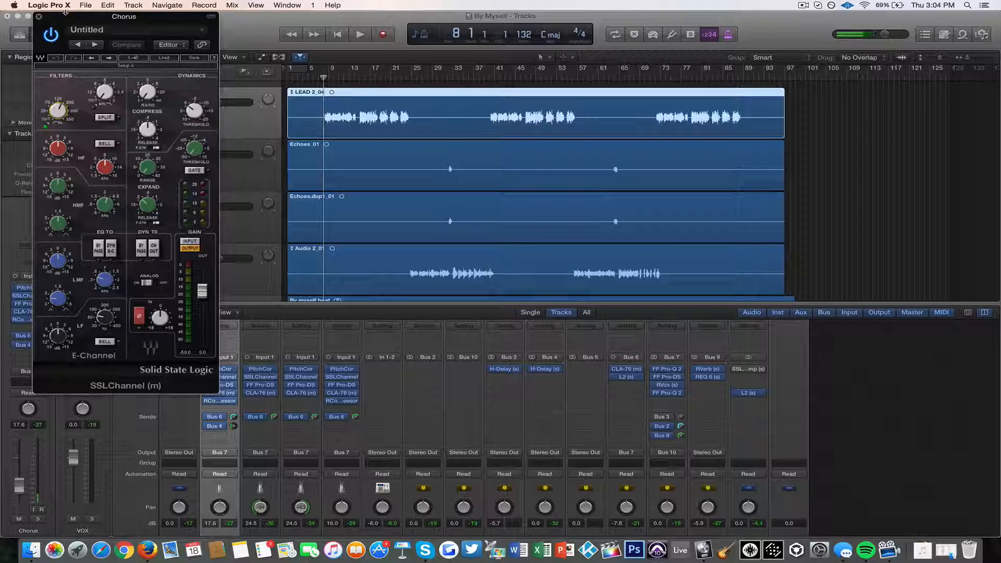
left_click_drag(60, 20, 59, 7)
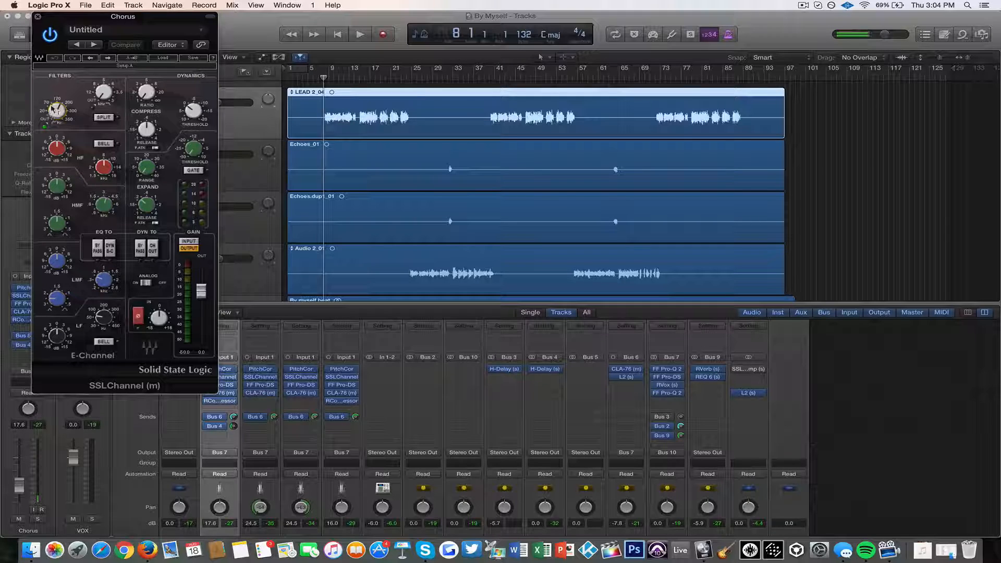
left_click(52, 107)
left_click(51, 106)
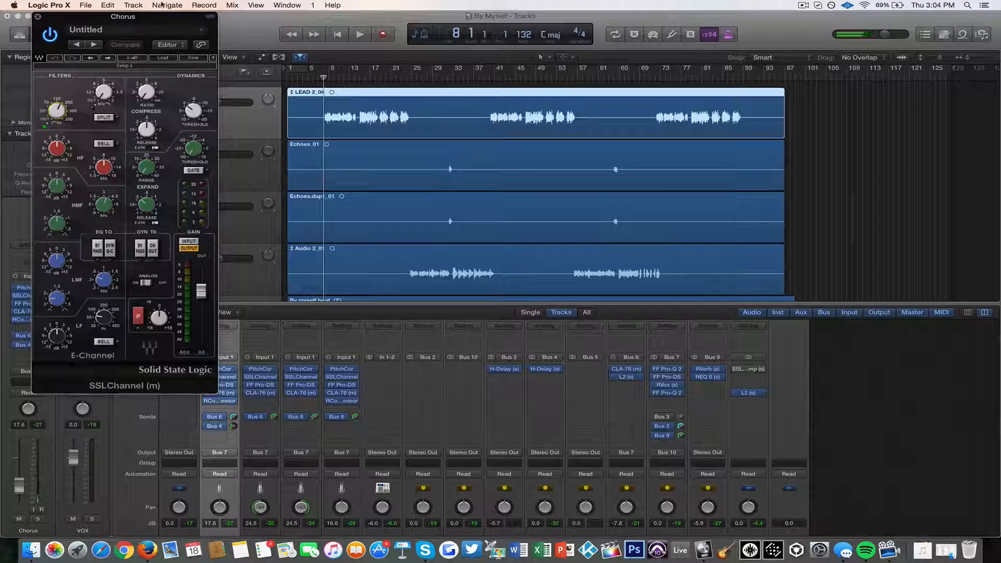
left_click(38, 16)
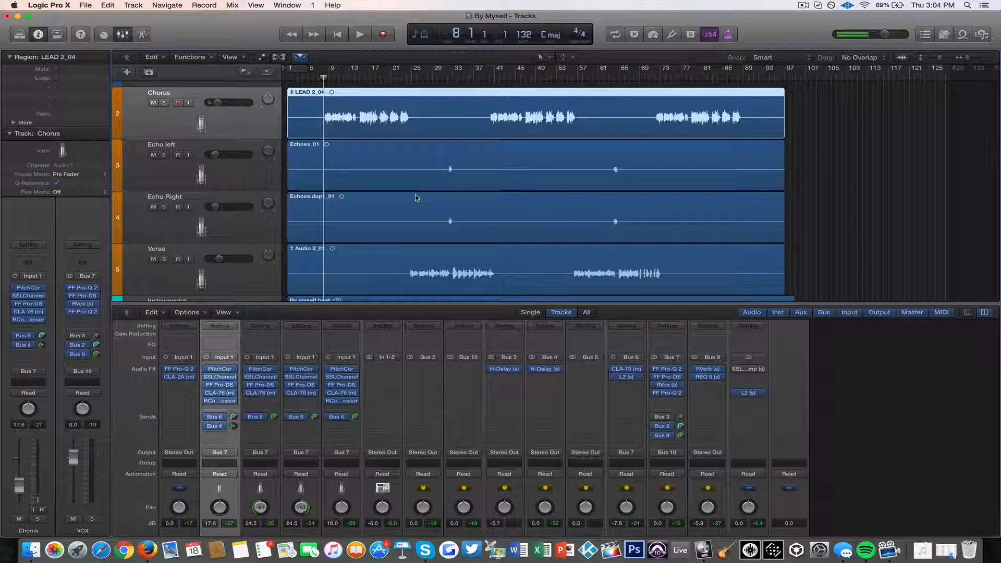
Step: Bypass all plug-ins and sends on the Chorus and VOX channels and listen to the unprocessed chorus
left_click(220, 386)
left_click(220, 386)
mouse_move(210, 370)
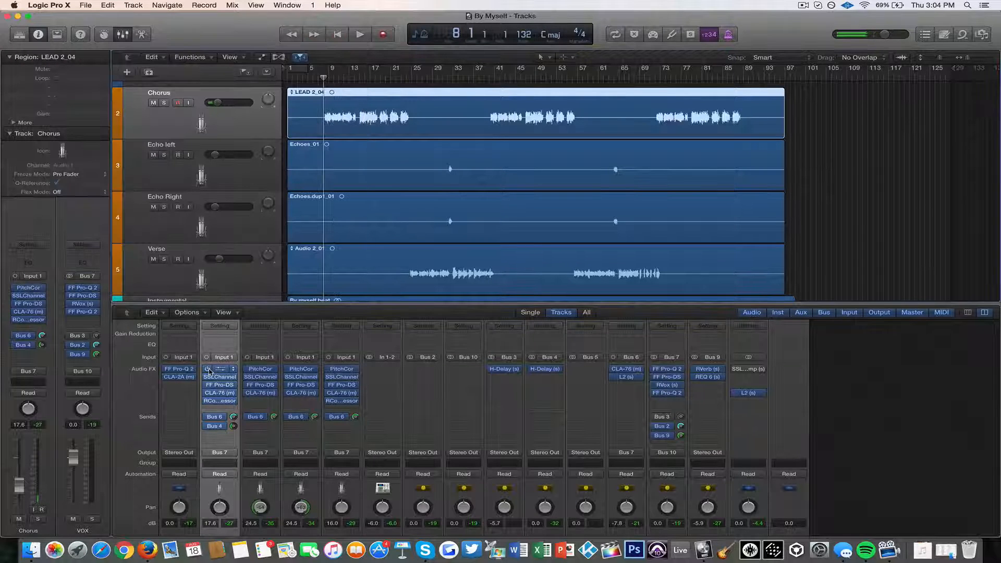
left_click_drag(208, 370, 206, 431)
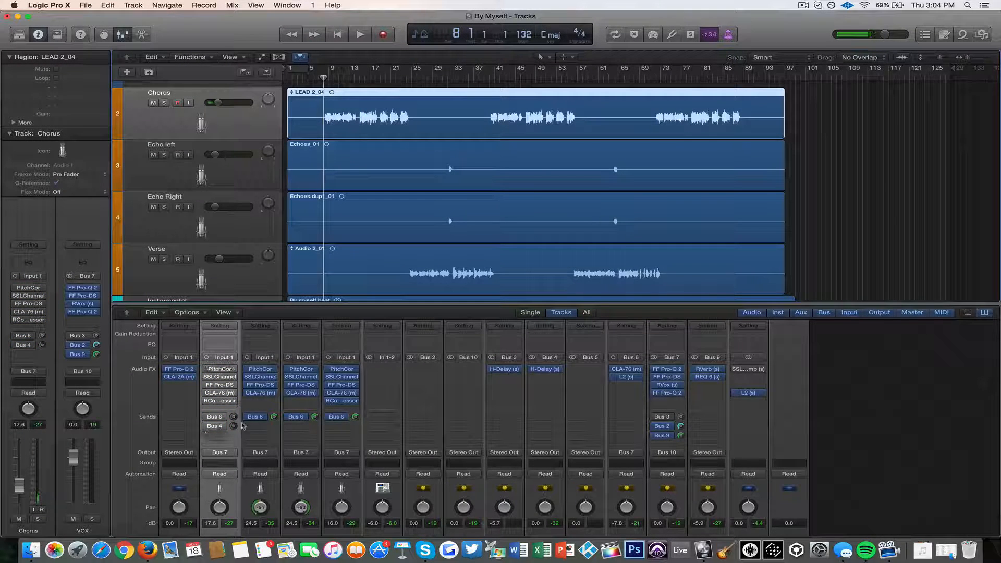
mouse_move(656, 372)
left_click_drag(656, 380, 658, 436)
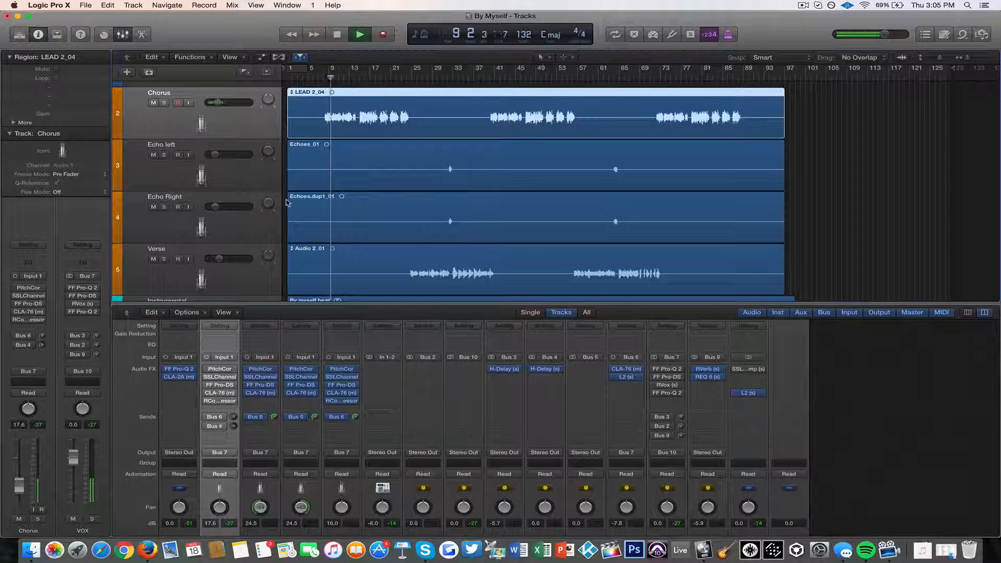
key("space")
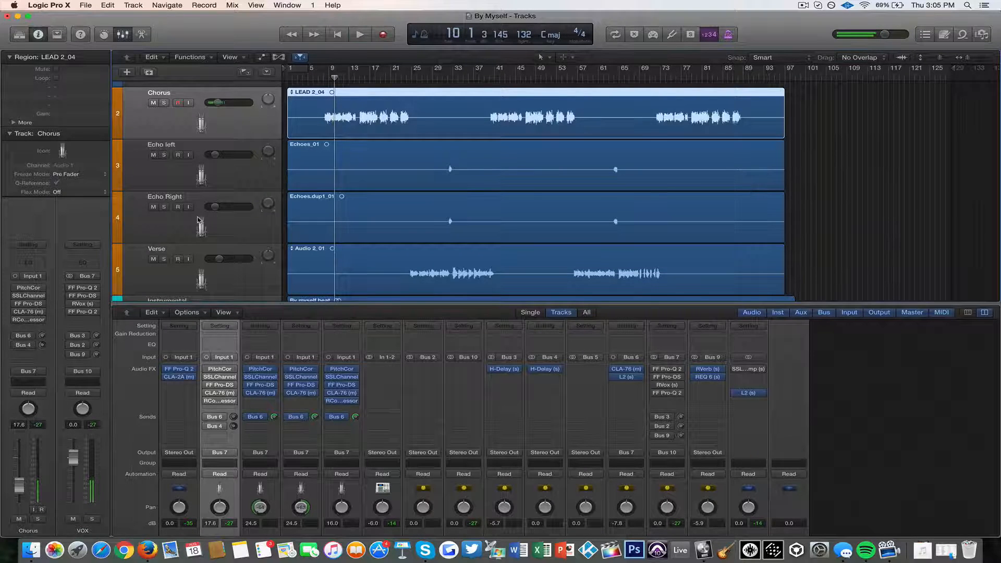
Step: Check the Instrumental track's volume and the mixer's fader and output levels
scroll(286, 209, "down", 3)
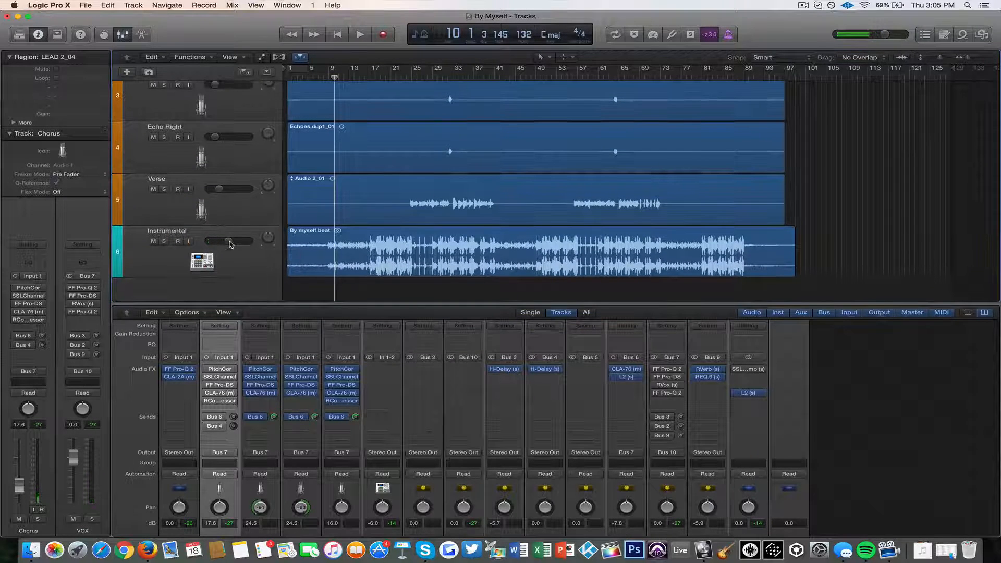
left_click_drag(225, 241, 238, 242)
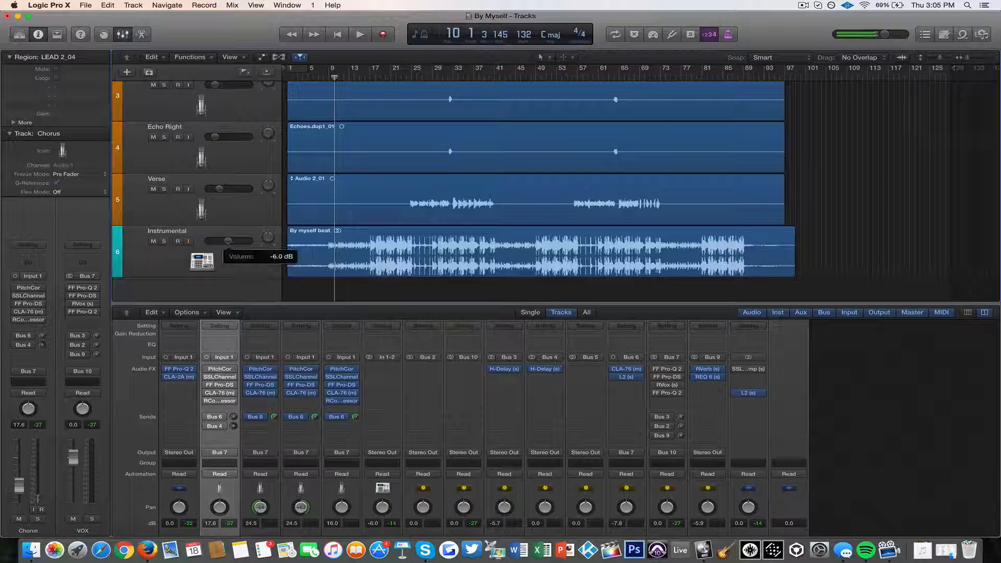
scroll(762, 456, "down", 5)
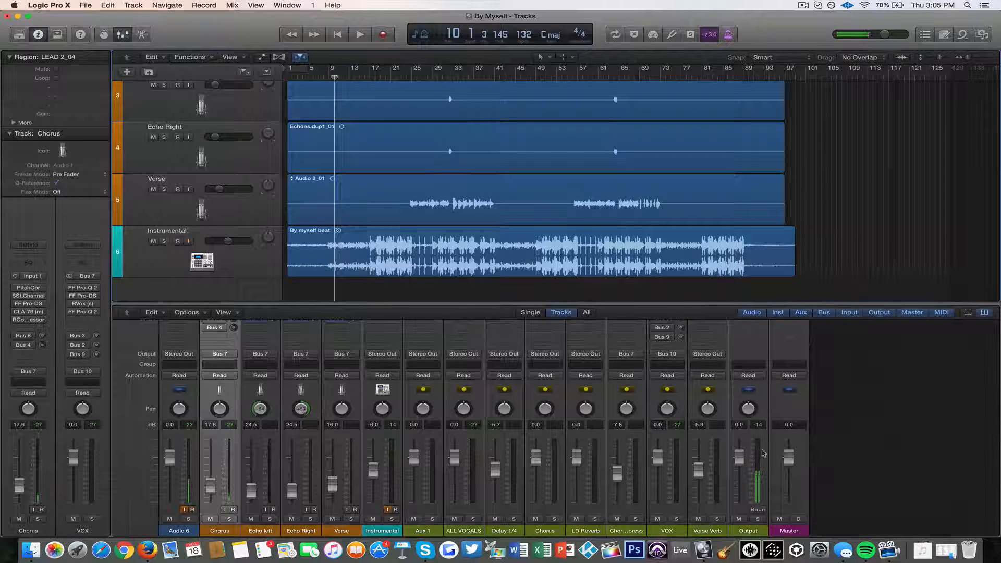
scroll(636, 433, "up", 5)
scroll(365, 122, "up", 5)
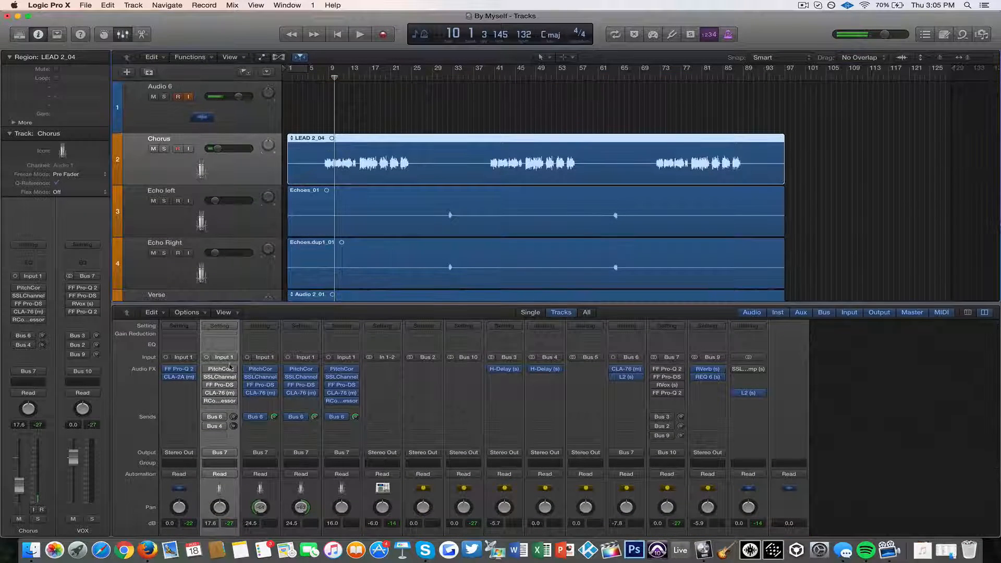
Step: Re-enable Pitch Correction and SSLChannel on the Chorus channel, and play the soloed Chorus track to hear each one
mouse_move(207, 371)
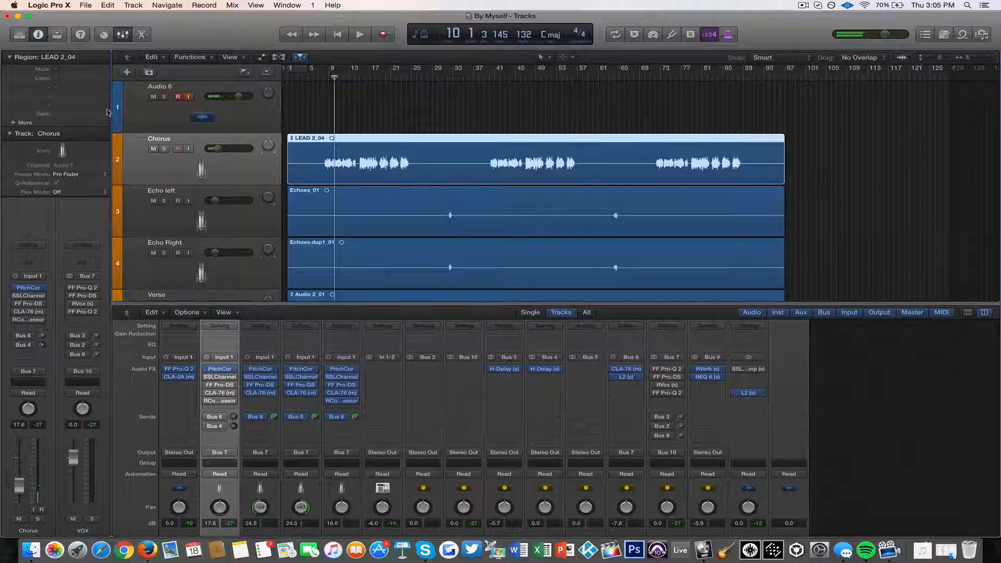
left_click(164, 149)
key("space")
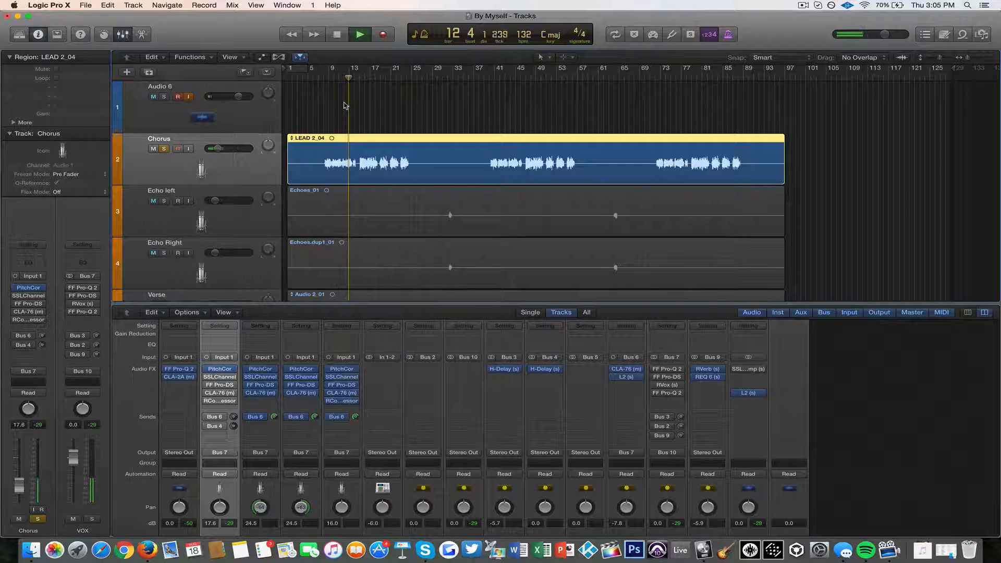
key("space")
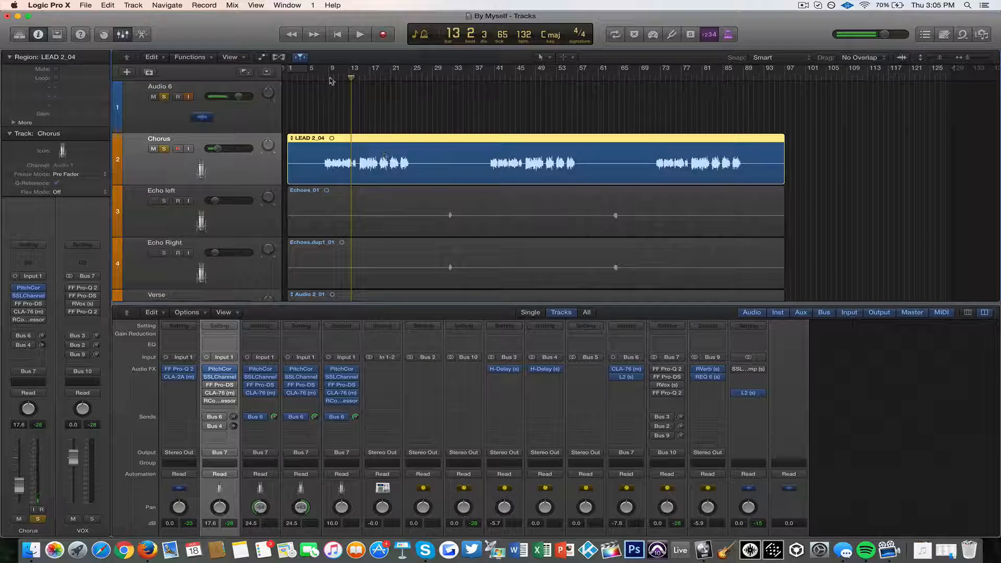
left_click_drag(329, 77, 325, 77)
key("space")
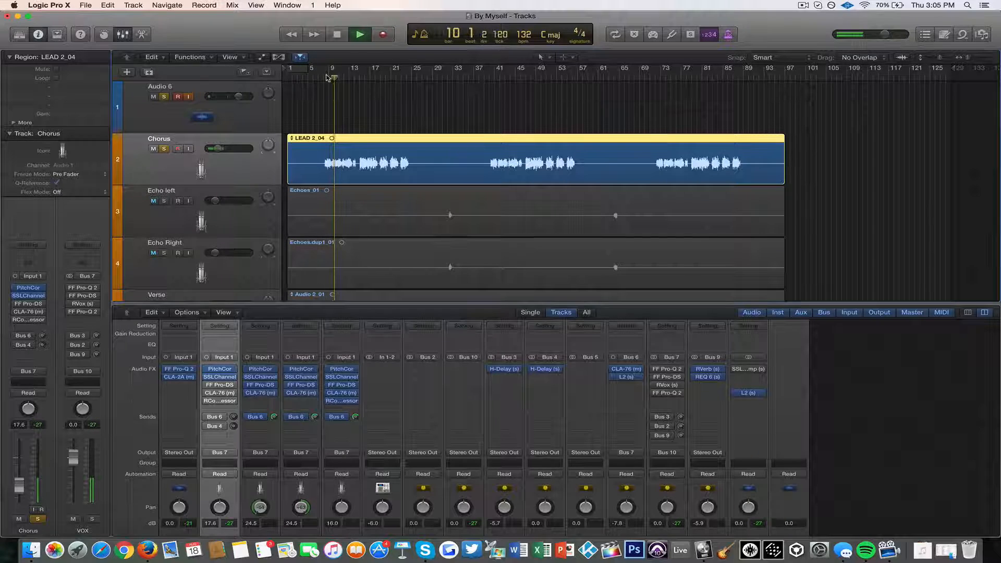
key("space")
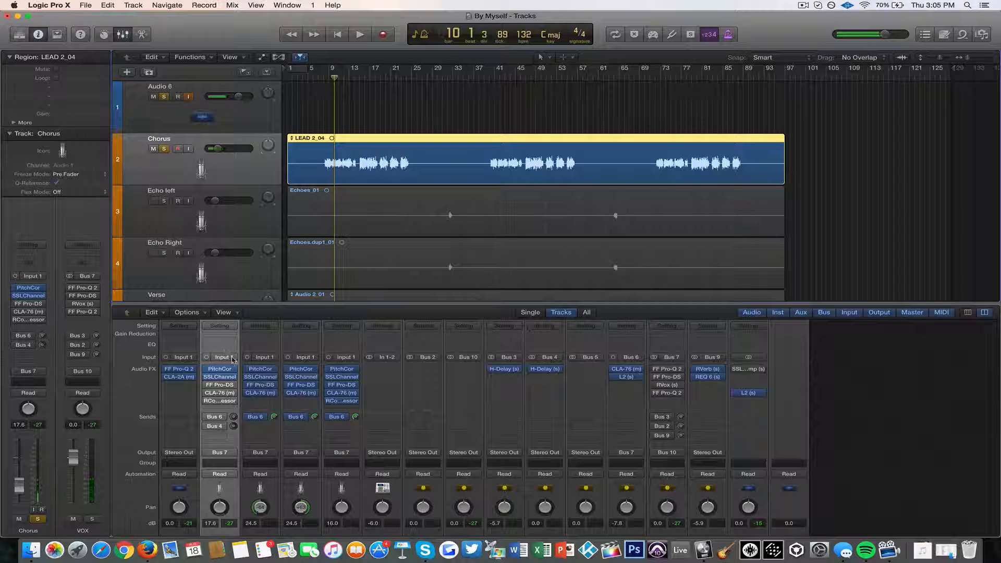
Step: Re-enable the Chorus channel's FF Pro-DS de-esser and view its Female Split Band settings
left_click(220, 386)
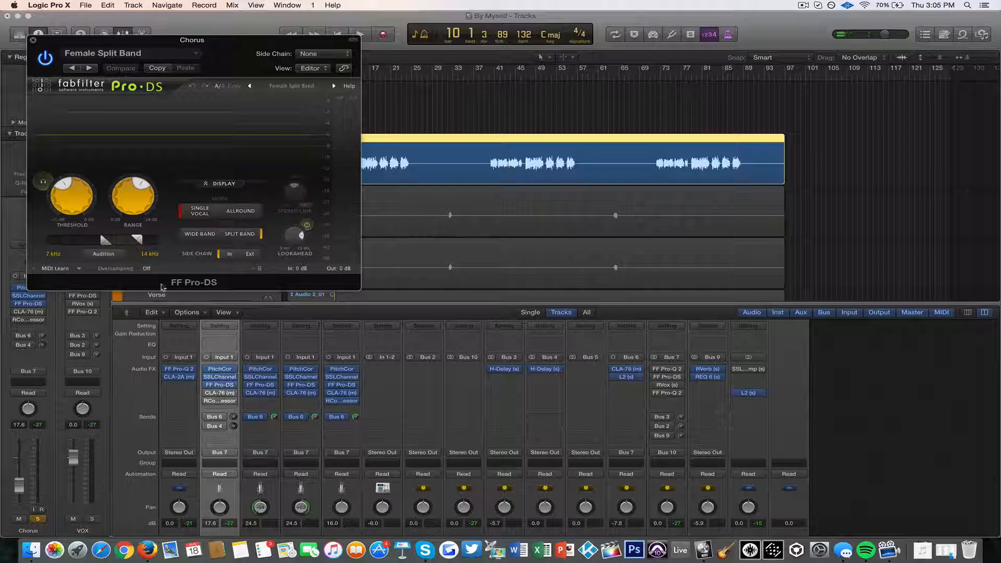
left_click(226, 386)
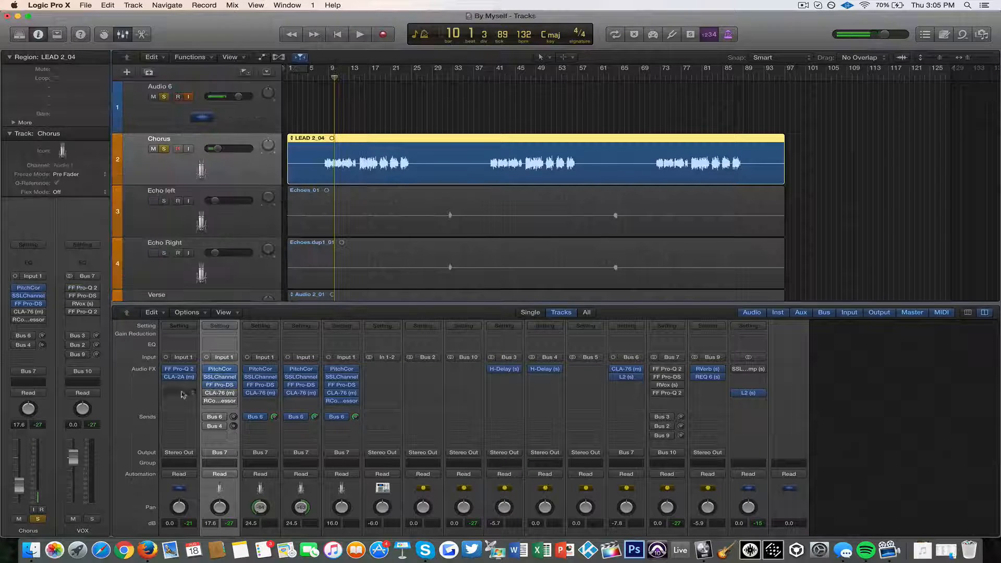
Step: Re-enable the Chorus channel's CLA-76 compressor and examine its release and attack settings
left_click(220, 393)
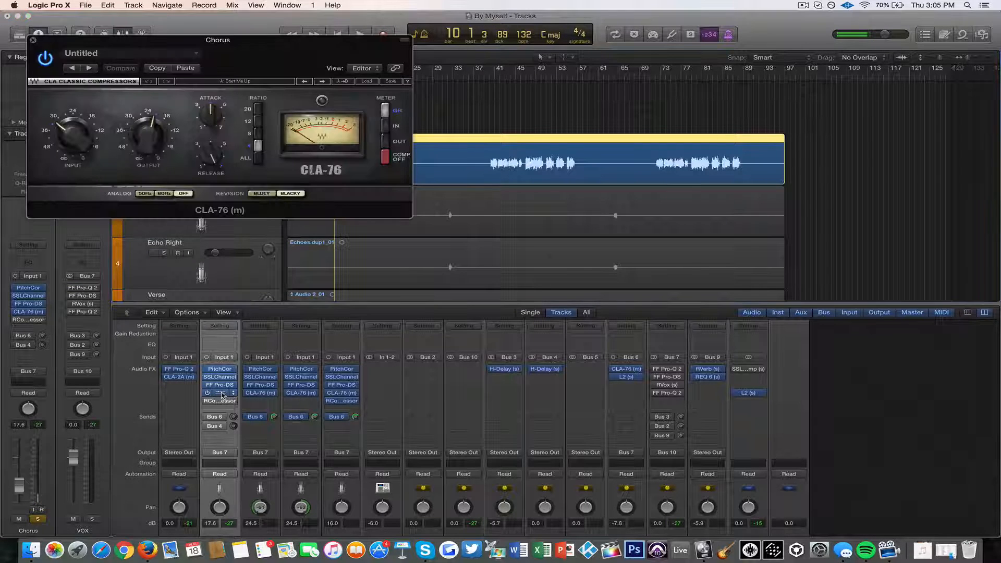
mouse_move(214, 156)
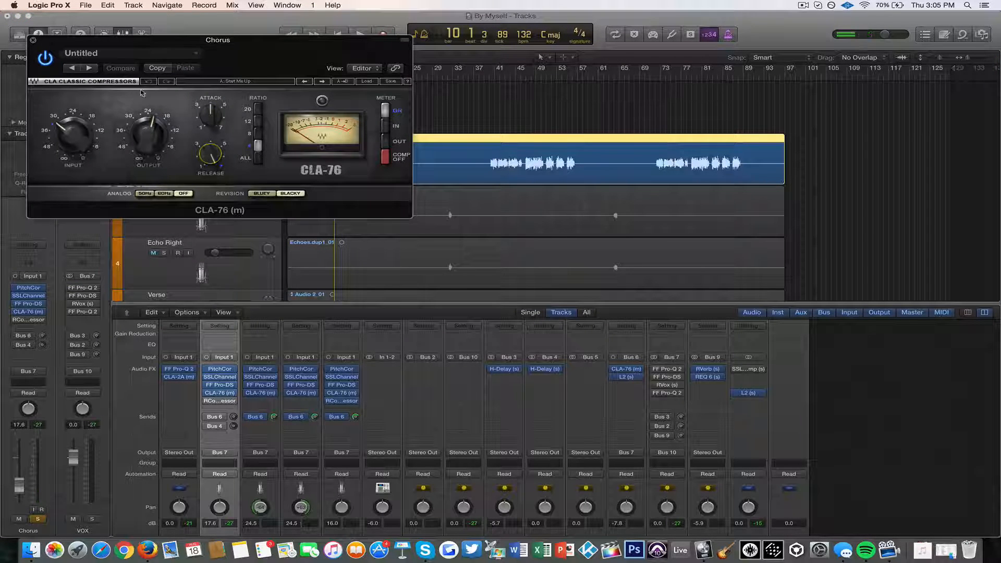
left_click_drag(253, 51, 623, 3)
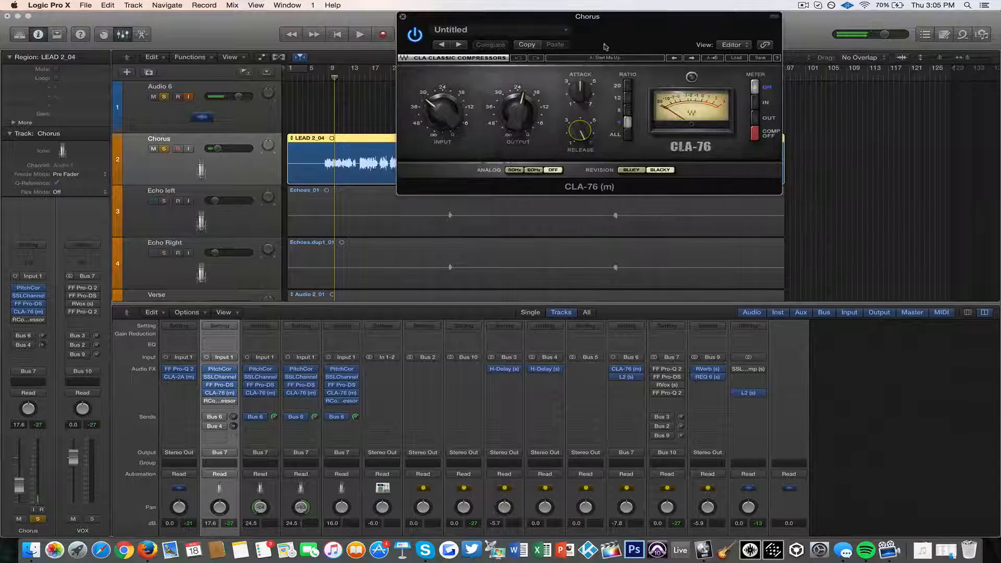
left_click(580, 125)
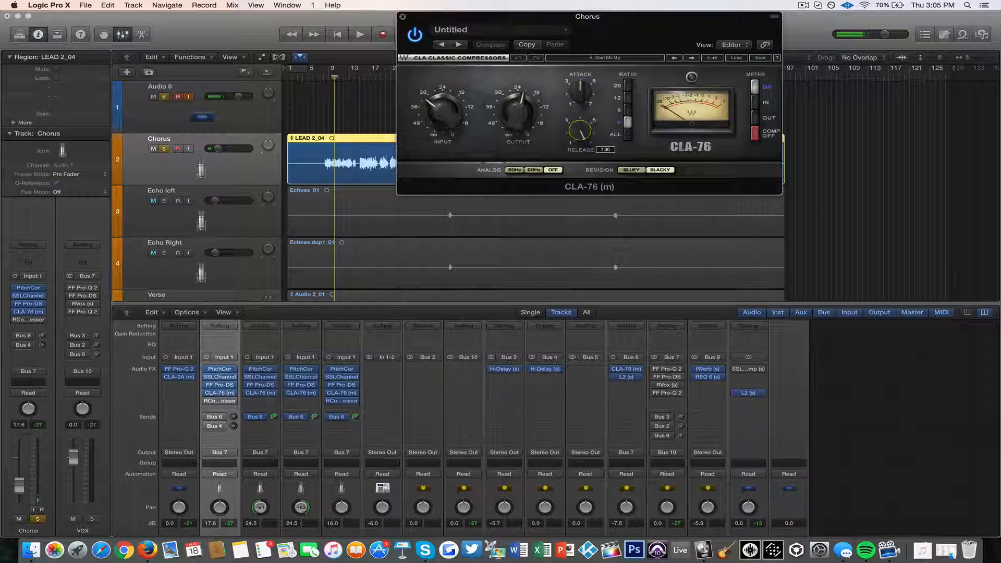
left_click(579, 92)
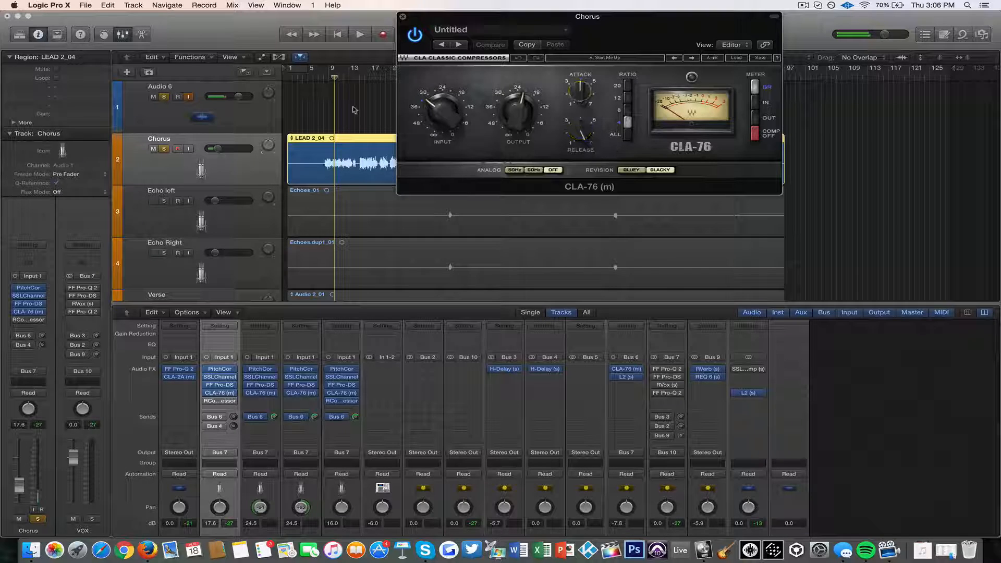
Step: Play the chorus from its start and compare the vocal with the CLA-76 bypassed and active
left_click(323, 77)
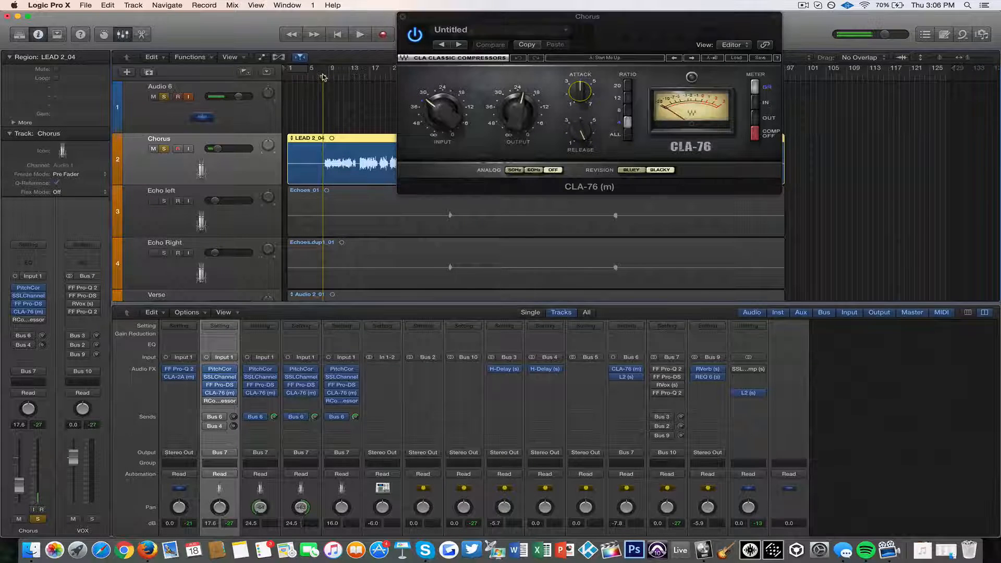
key("space")
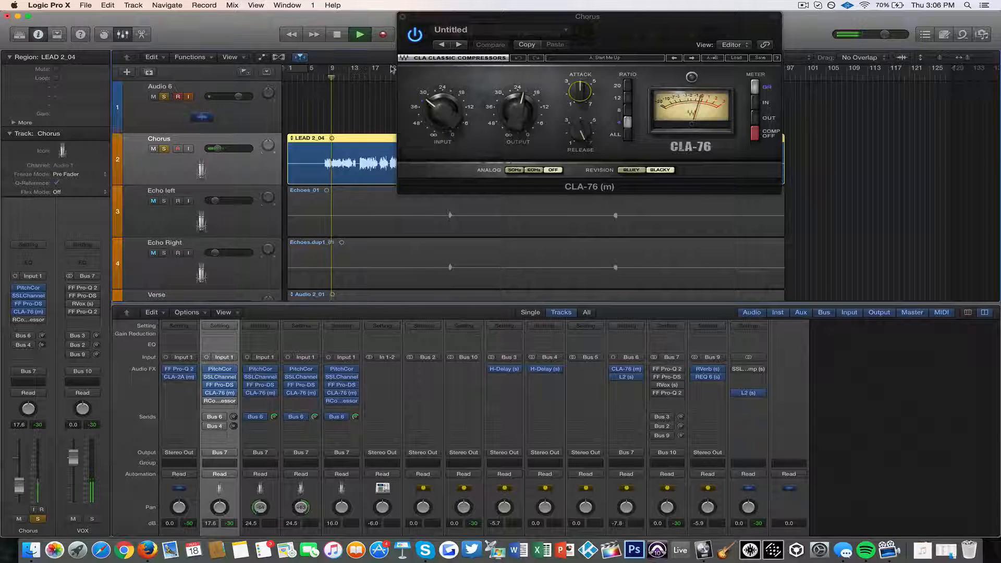
left_click(418, 34)
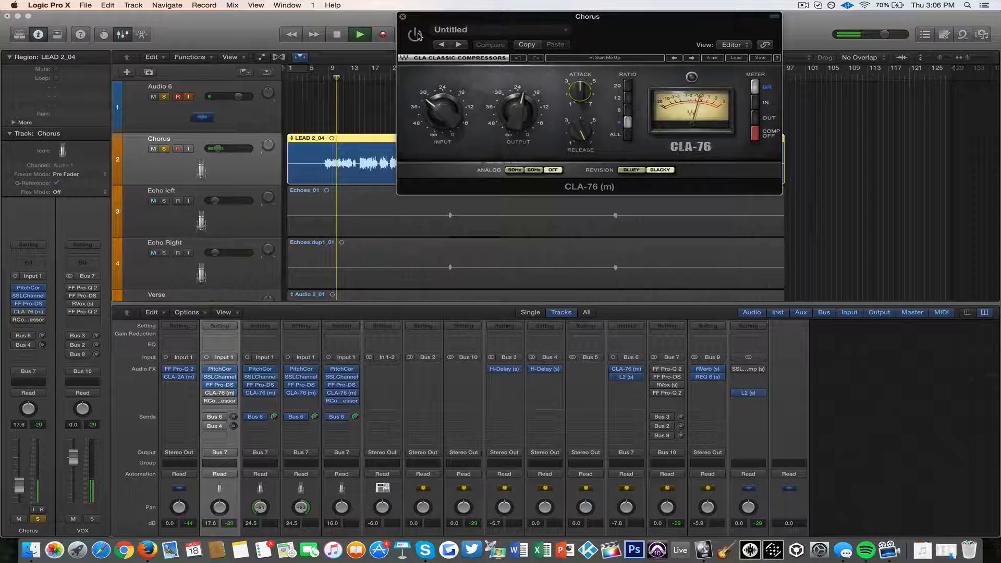
left_click(415, 35)
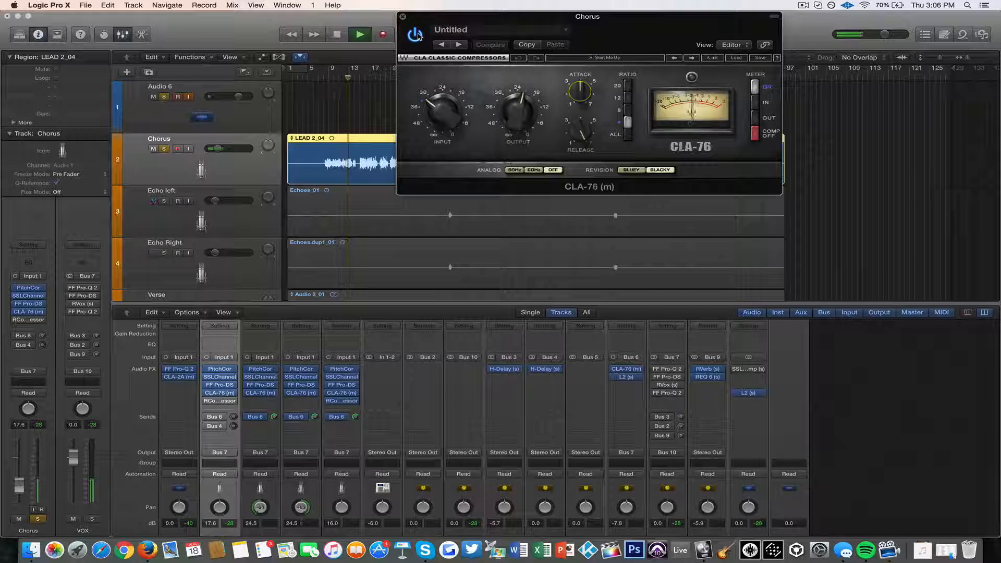
key("space")
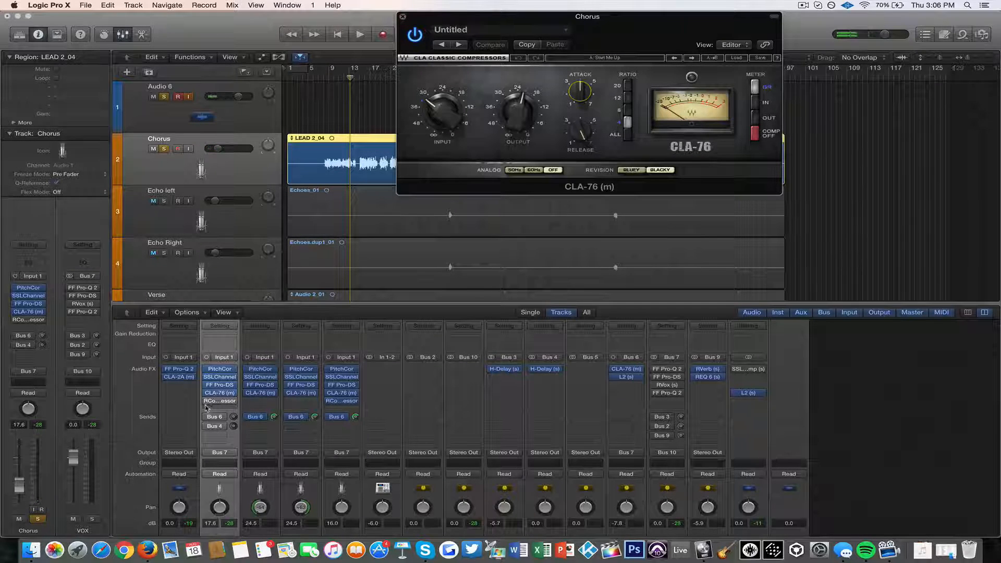
Step: Re-enable the Chorus channel's RCompressor and place its window beside the CLA-76
mouse_move(205, 401)
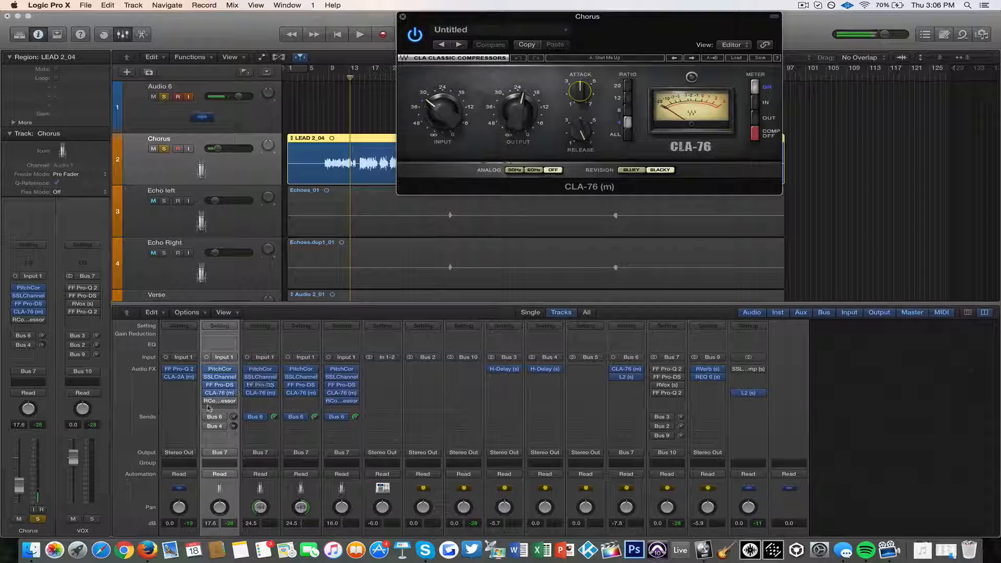
left_click(207, 401)
left_click(222, 402)
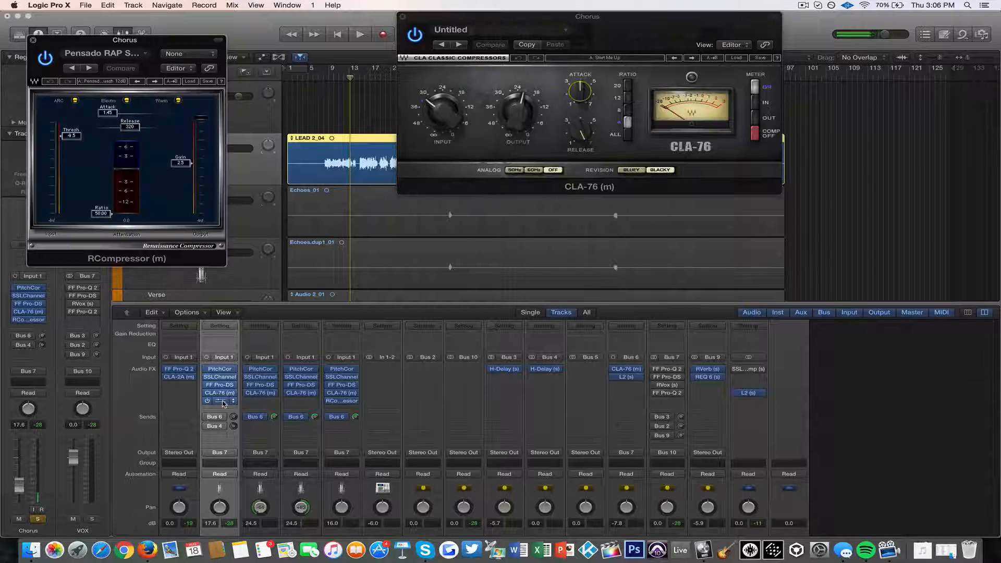
left_click_drag(152, 45, 264, 22)
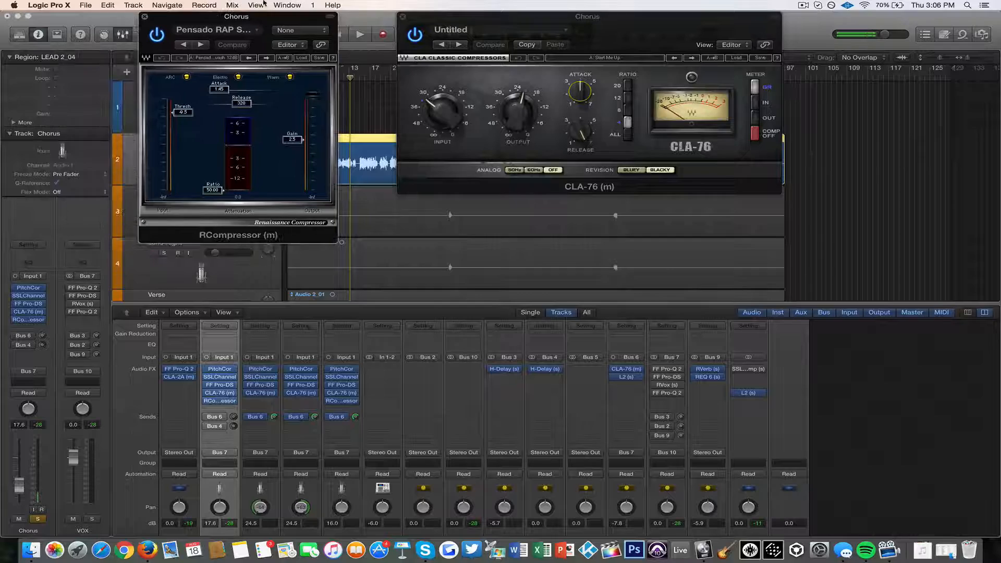
Step: Look through the RCompressor's factory presets, including the Dave Pensado group, and close the list without loading one
left_click(305, 59)
mouse_move(372, 314)
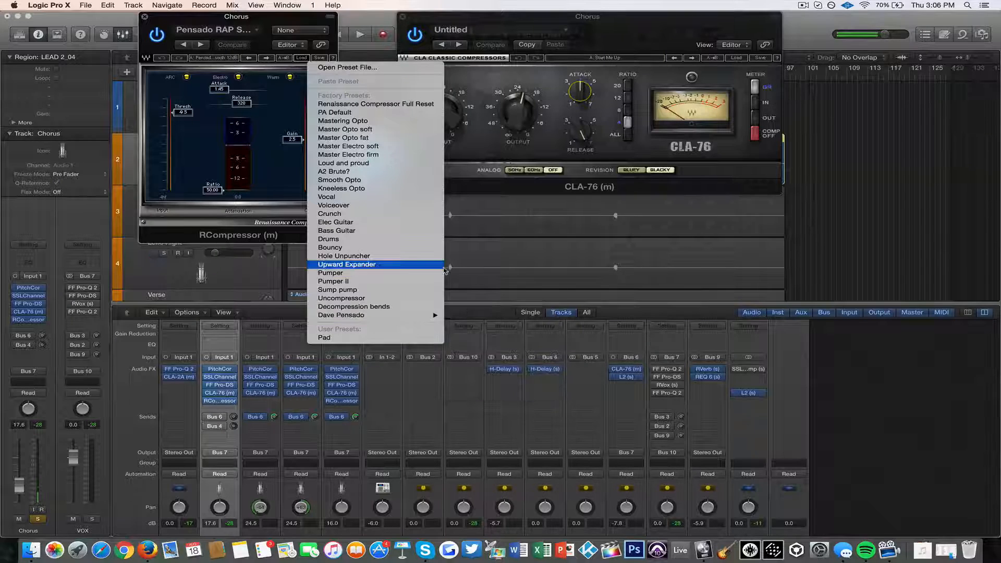
left_click(290, 322)
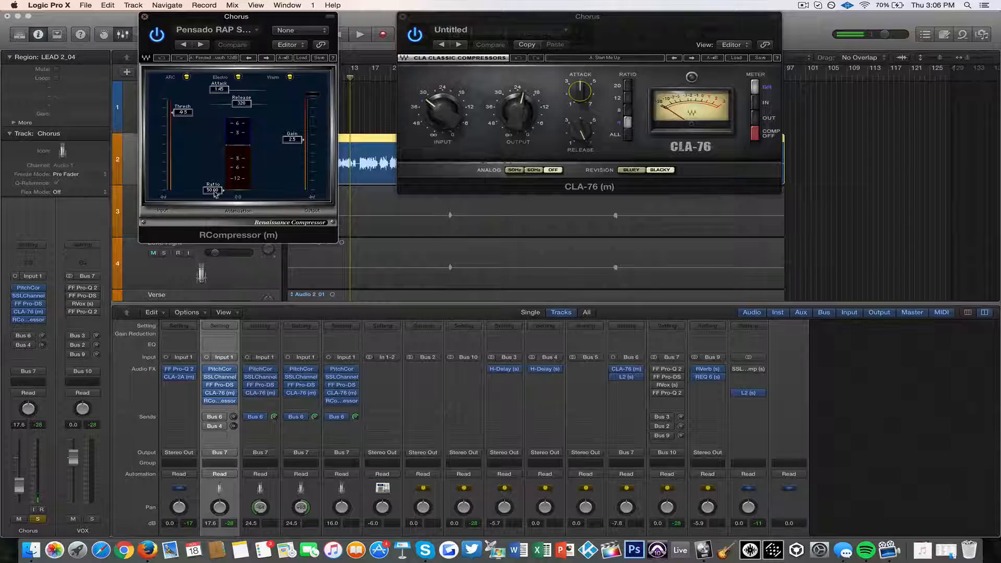
Step: Close the RCompressor and CLA-76 windows and re-enable the Chorus channel's Bus 6 send
left_click(144, 16)
left_click(402, 17)
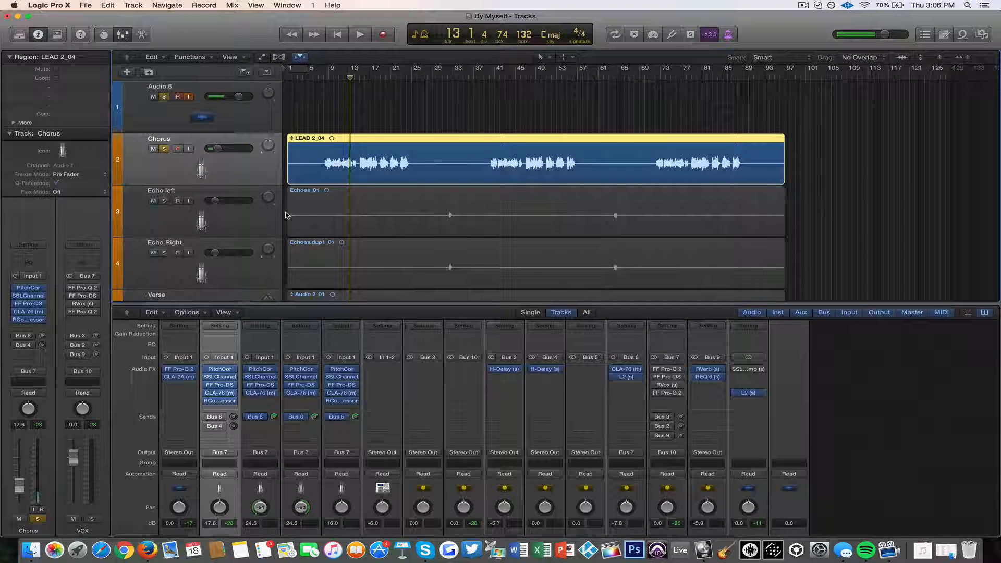
left_click(207, 417)
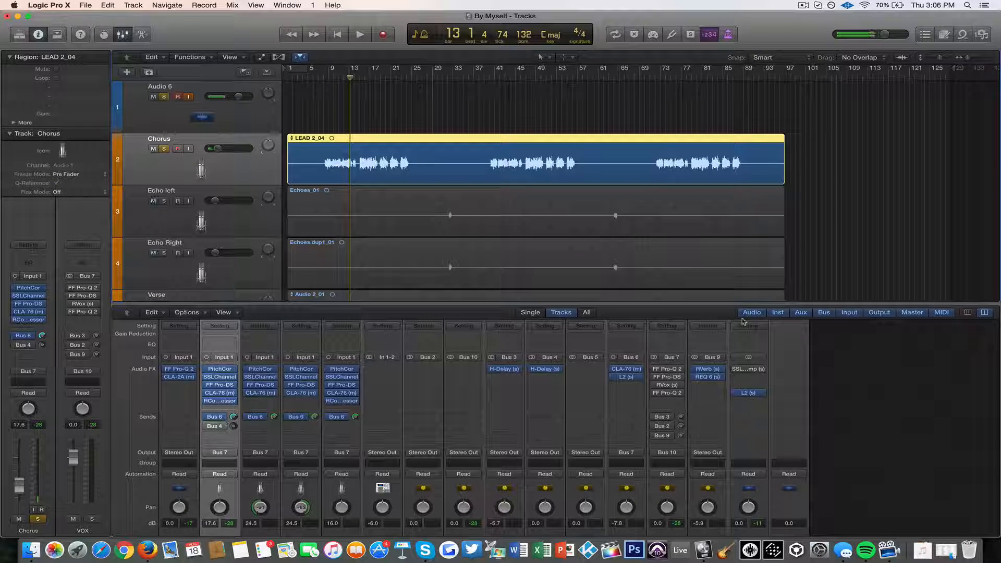
Step: Check the CLA-76 on the Bus 6 channel that receives the Chorus send
left_click(628, 369)
left_click(627, 369)
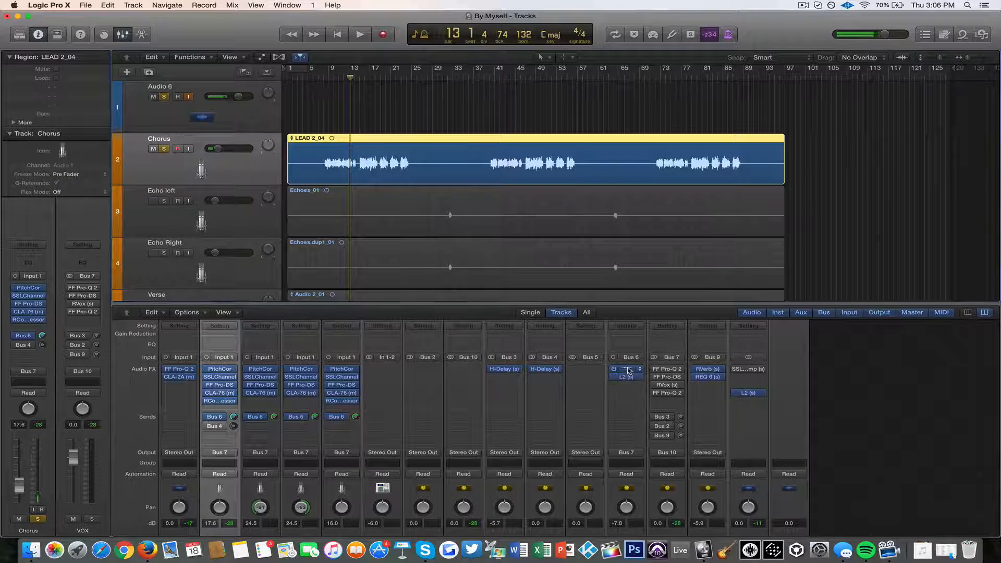
left_click(628, 369)
left_click(627, 369)
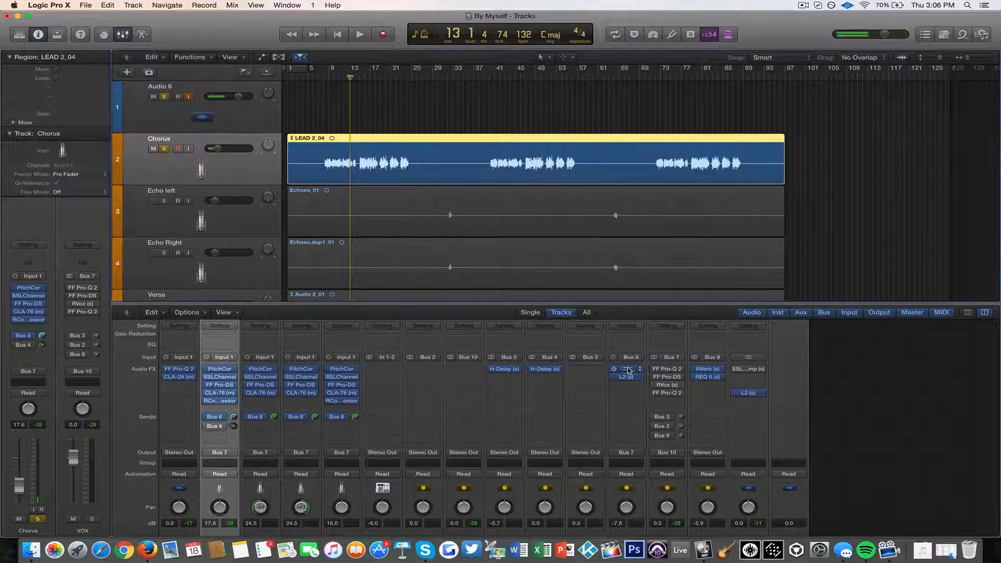
Step: Play the chorus from its start and compare the vocal with the Bus 6 send off and on, leaving it on
left_click(317, 66)
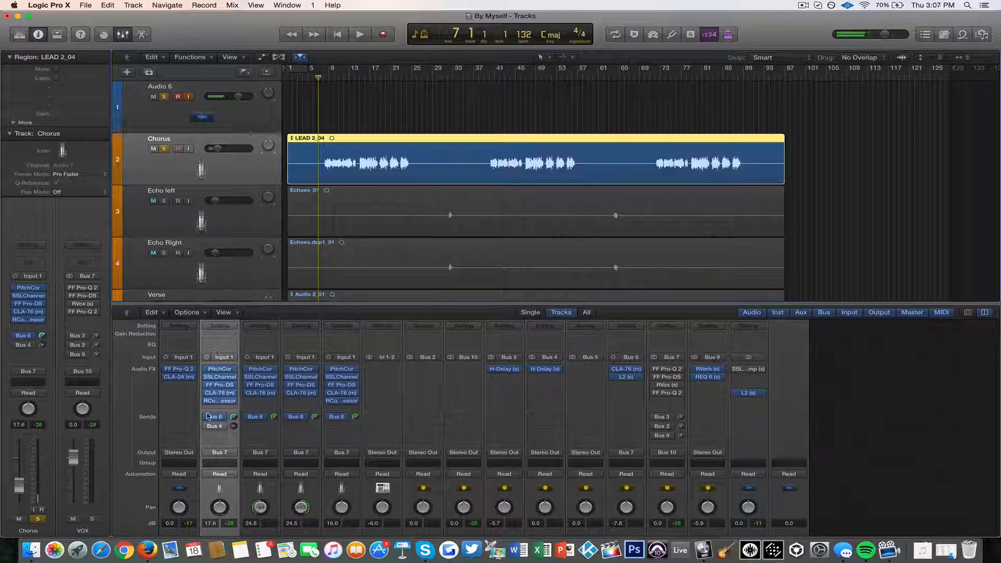
left_click(208, 417)
left_click(327, 79)
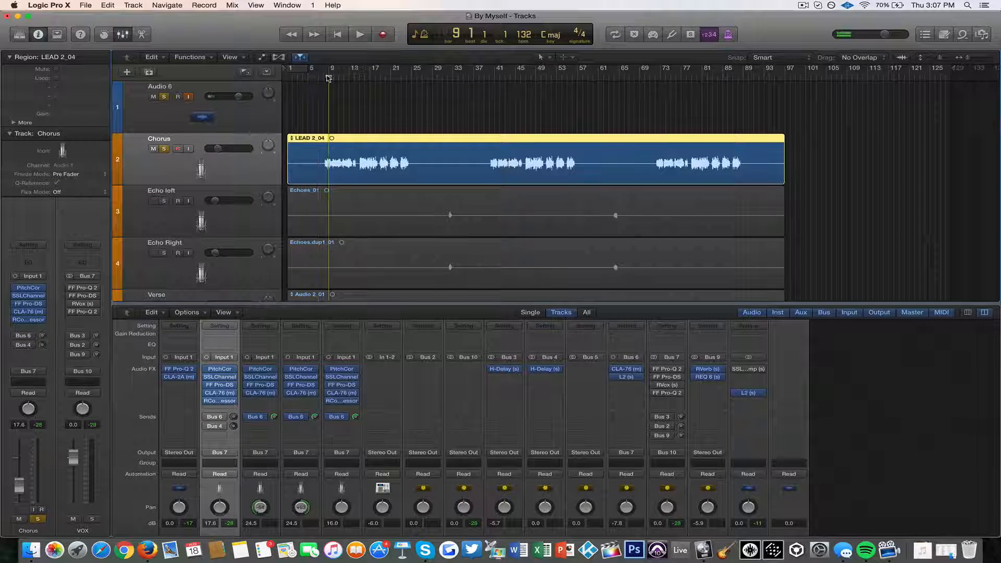
key("space")
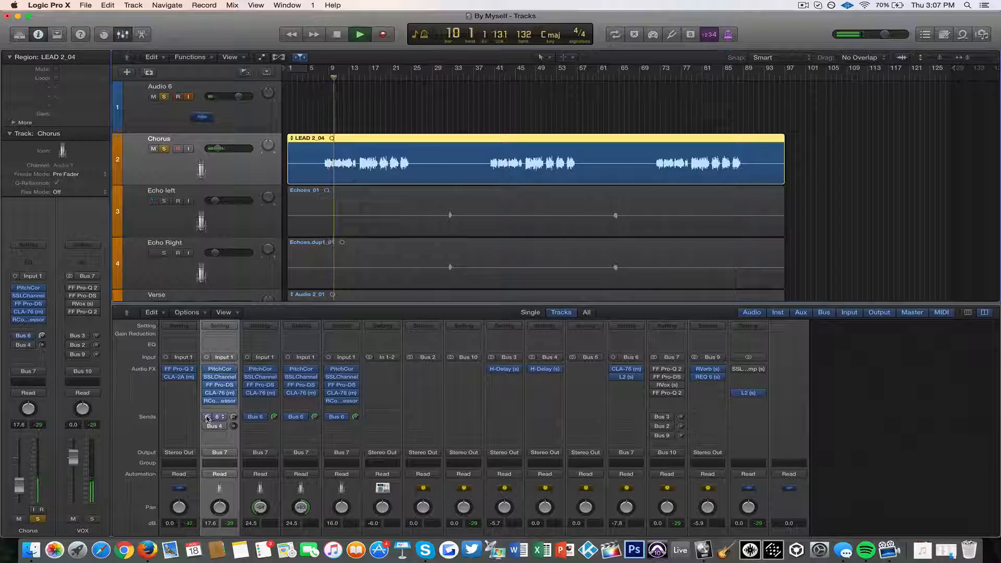
left_click(207, 417)
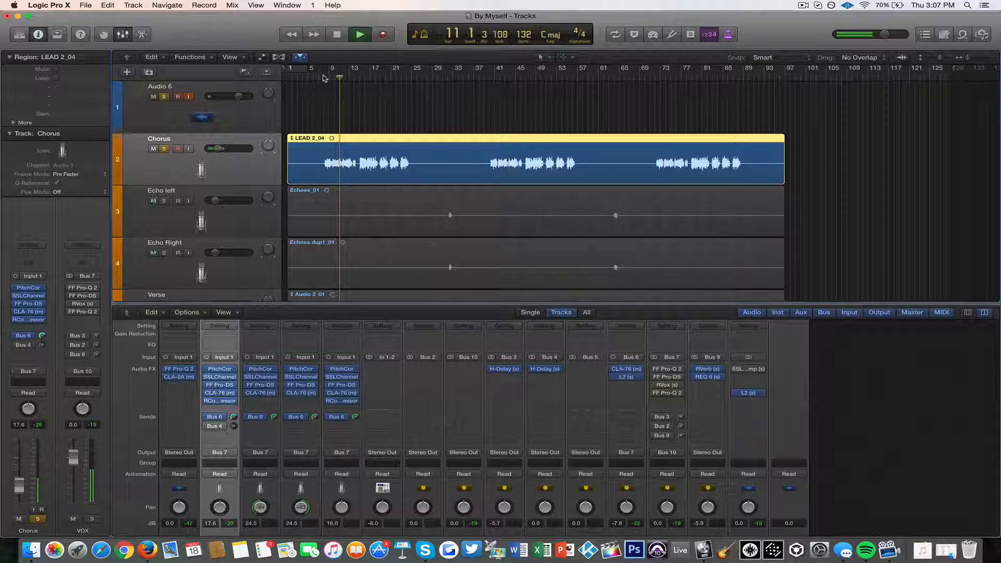
left_click(327, 79)
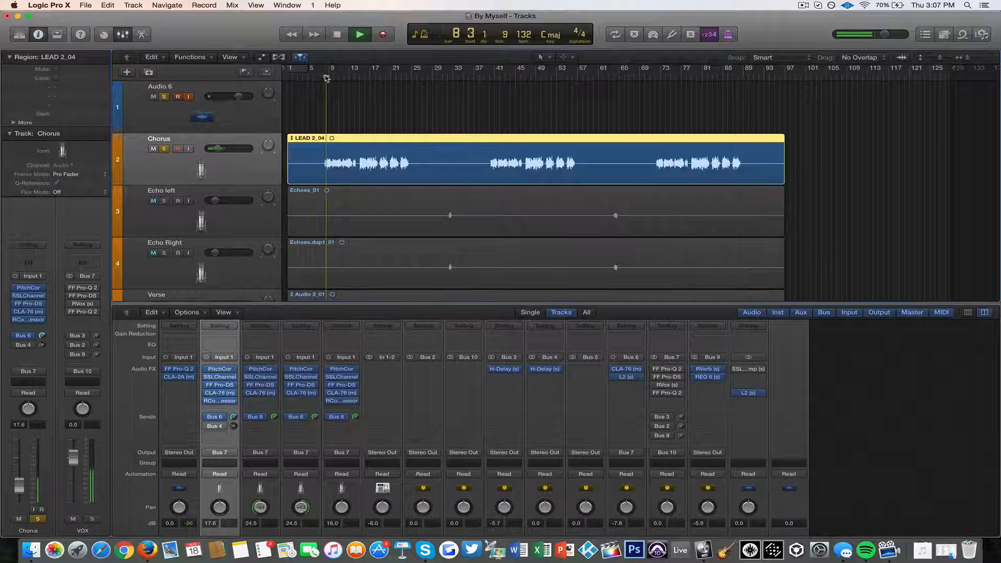
mouse_move(209, 417)
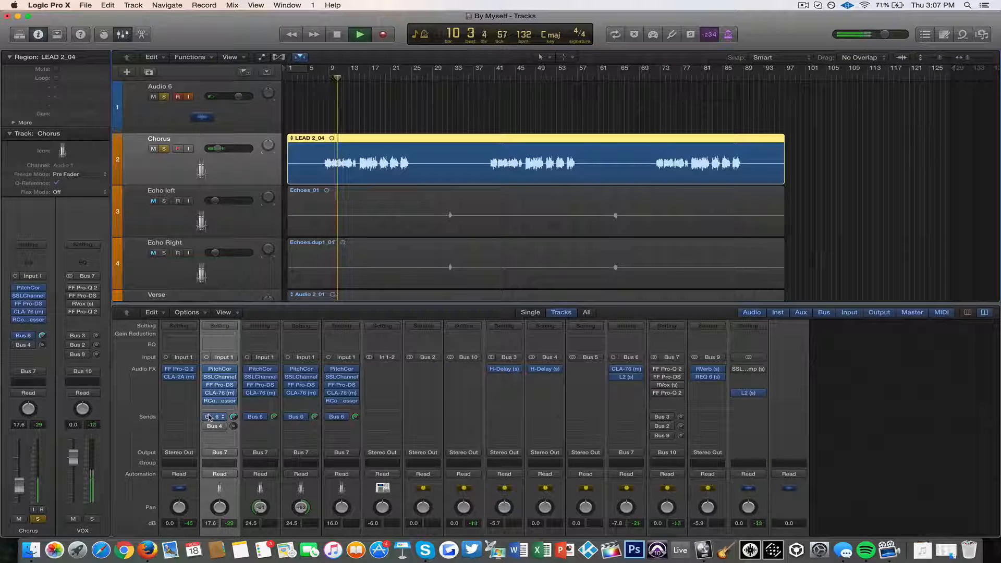
key("space")
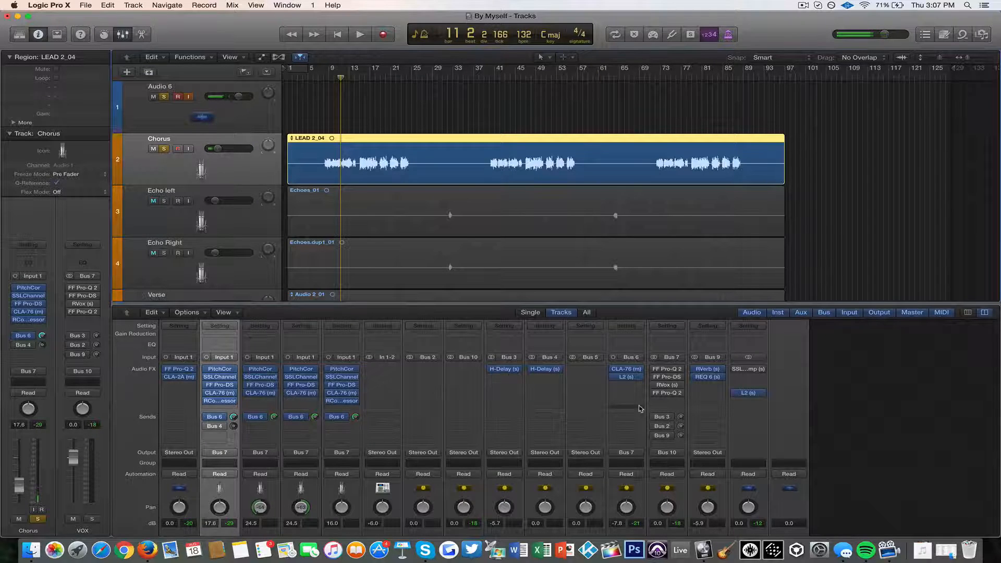
Step: Re-enable the Chorus channel's Bus 4 send and examine the delay and modulation settings of the H-Delay on Bus 4
scroll(640, 409, "down", 5)
scroll(225, 410, "up", 6)
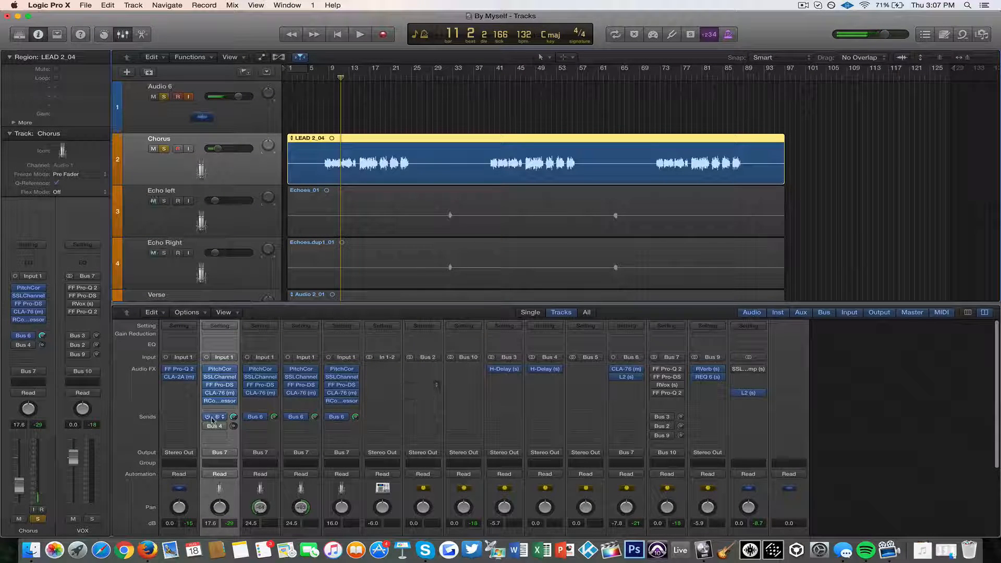
left_click(545, 370)
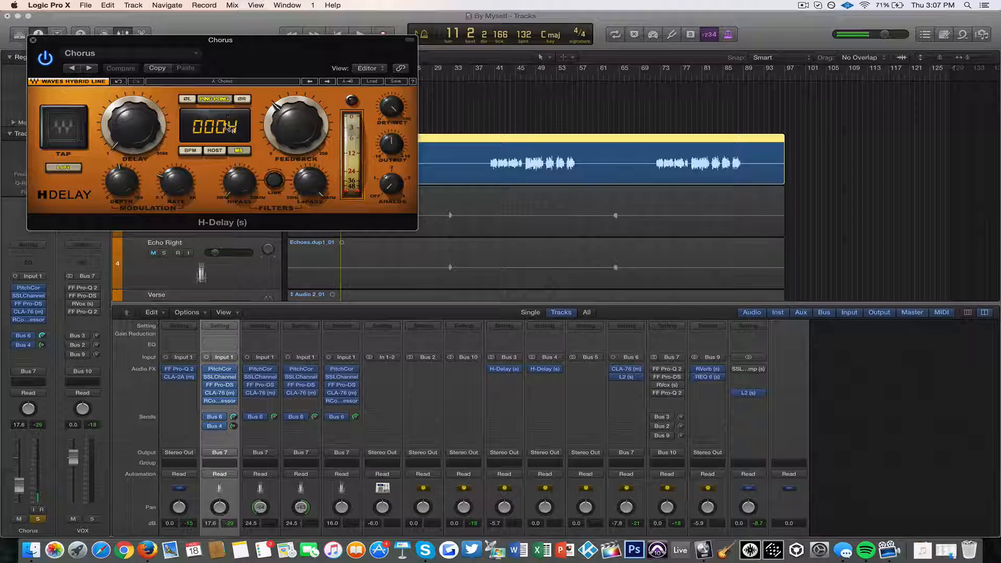
mouse_move(173, 178)
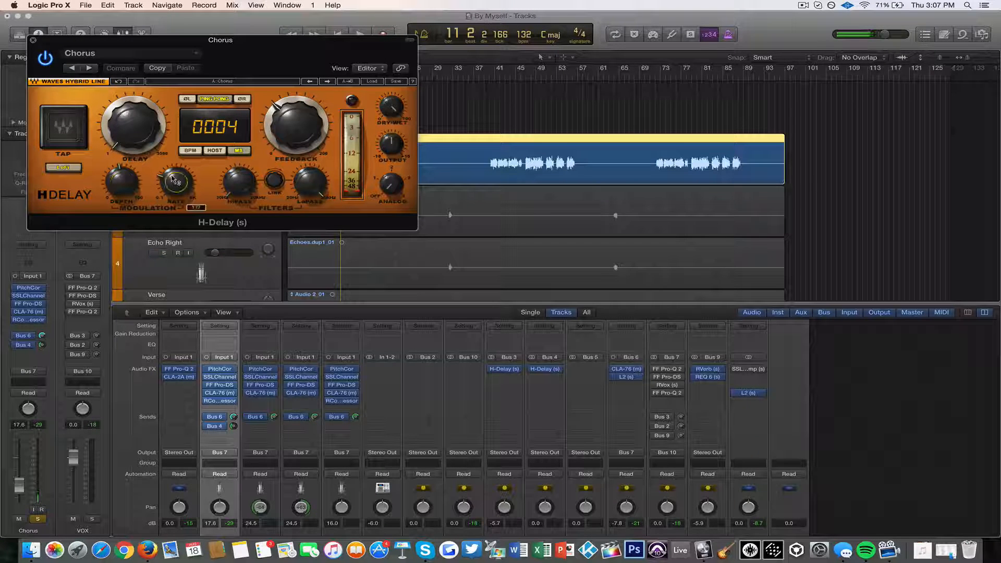
left_click(33, 39)
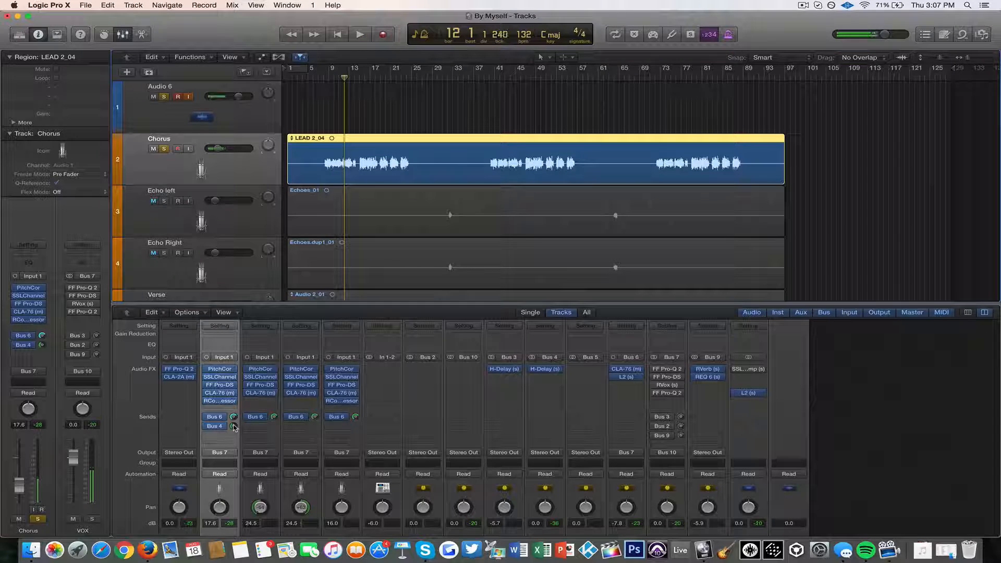
Step: Lower the Chorus channel's Bus 4 send level to -10.0 and play the chorus from its start with it
left_click_drag(233, 427, 237, 438)
key("space")
left_click_drag(343, 71, 328, 73)
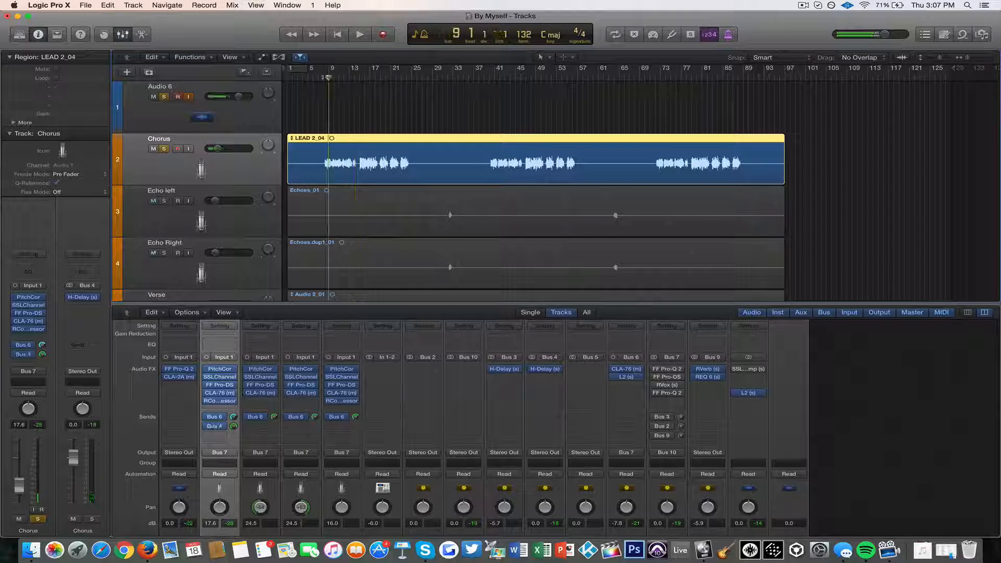
left_click_drag(233, 426, 234, 438)
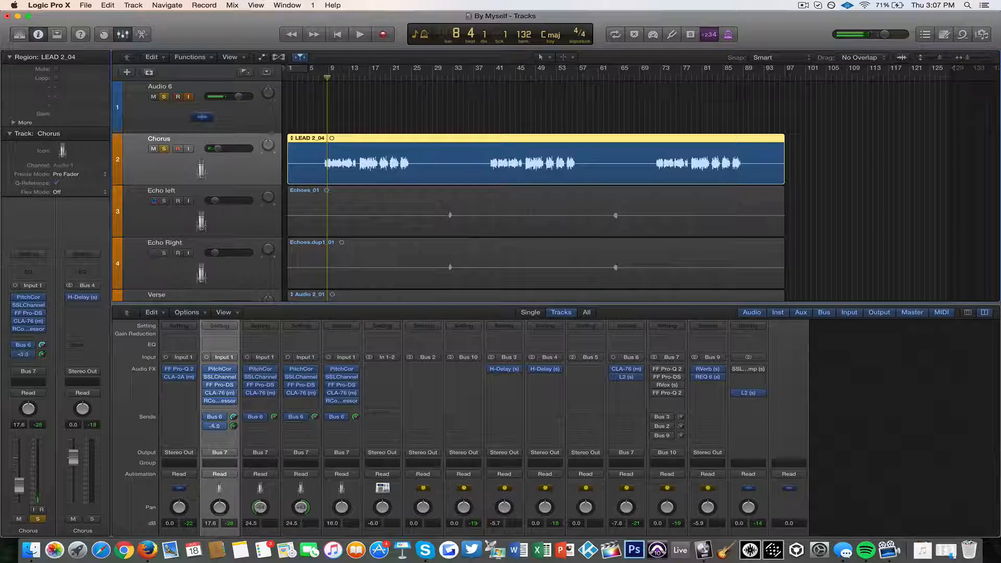
key("space")
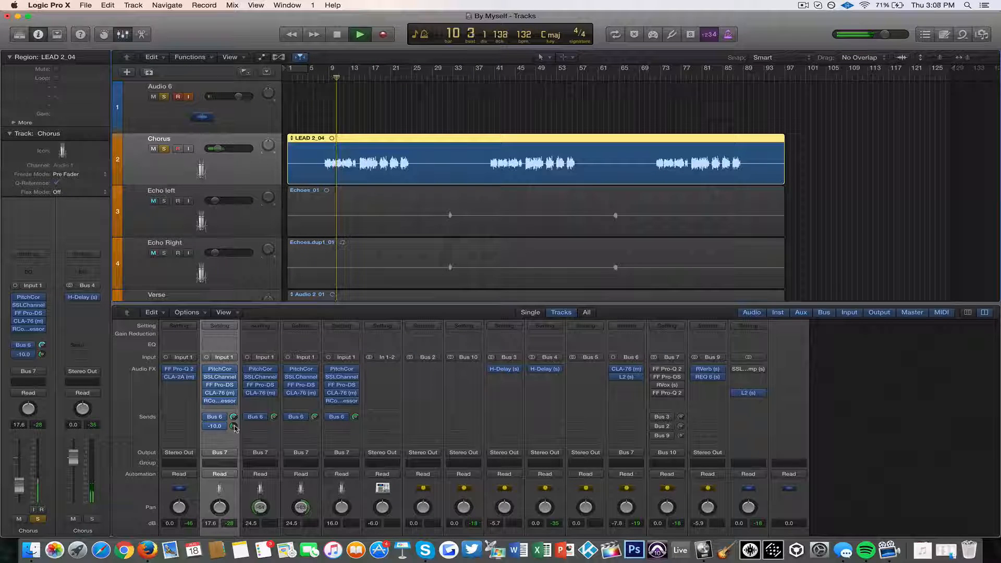
key("space")
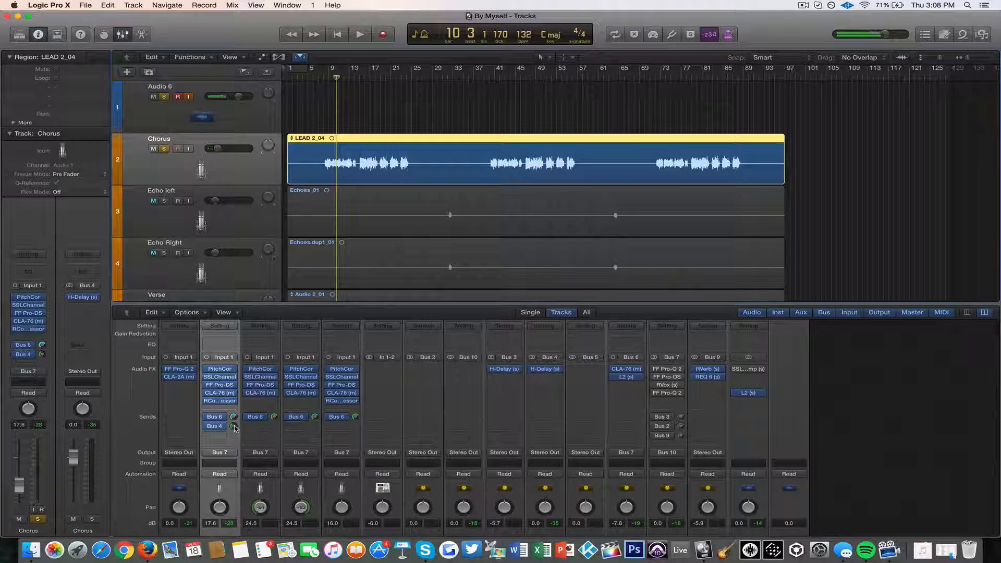
Step: Review the Chorus channel's output bus options, keep Bus 7 (VOX) selected, and locate the VOX channel in the mixer
left_click(235, 452)
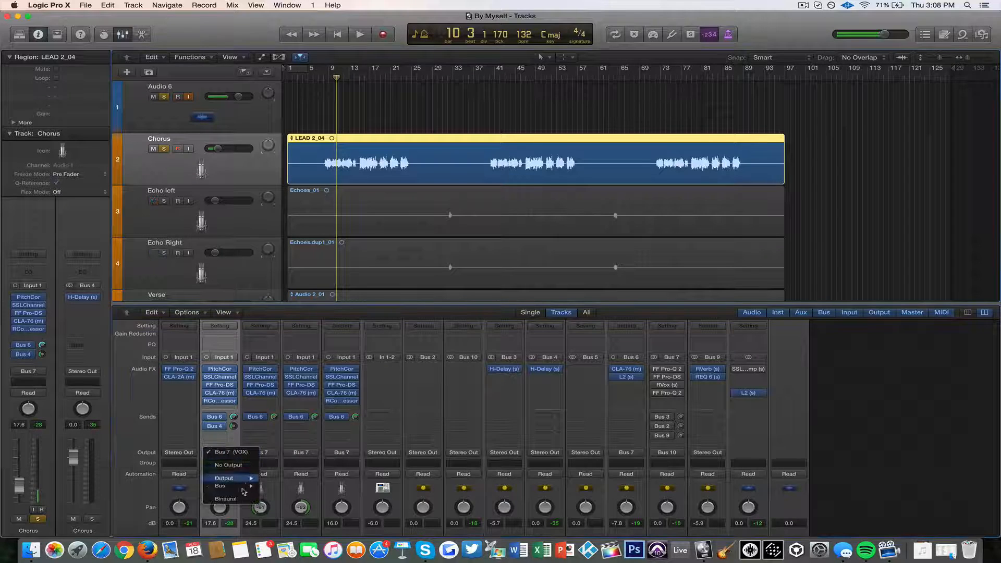
mouse_move(238, 489)
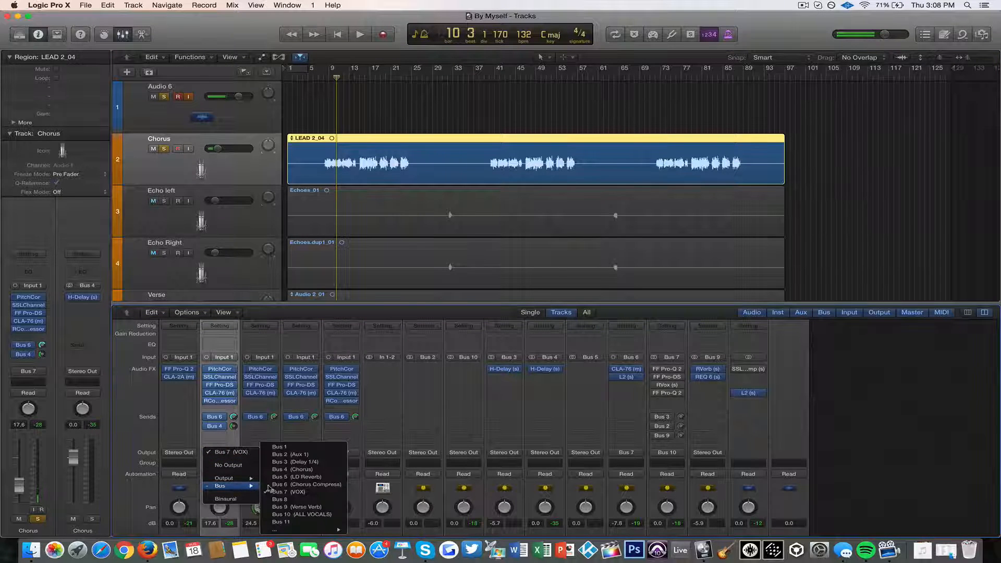
left_click(305, 492)
scroll(642, 449, "down", 5)
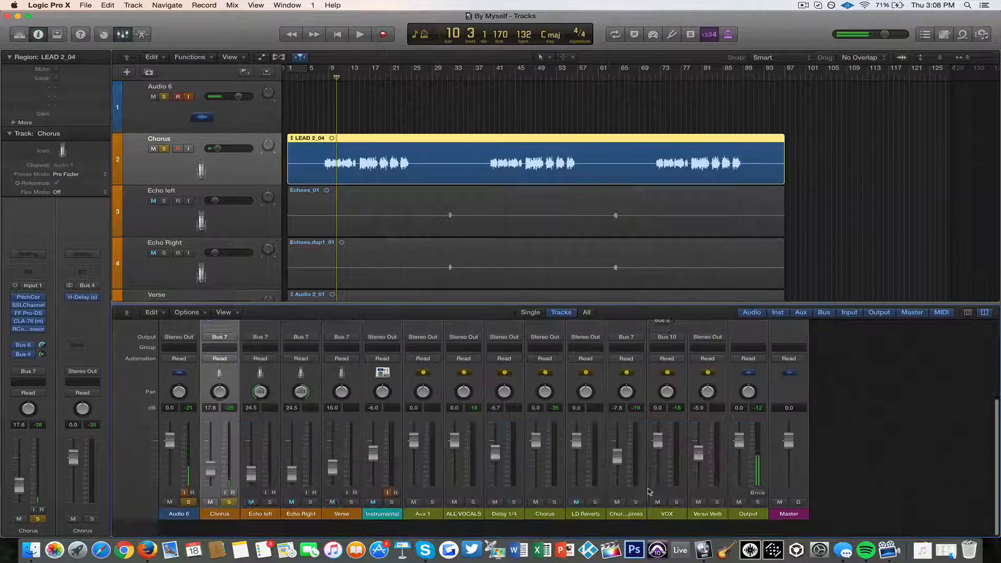
scroll(542, 387, "up", 5)
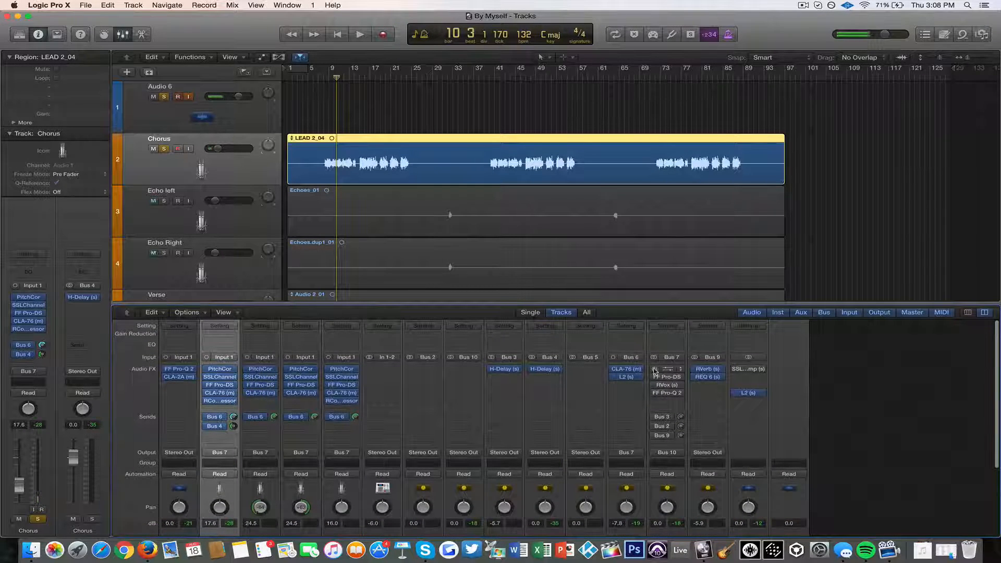
Step: Re-enable the VOX channel's first FF Pro-Q 2 and compare the playing chorus with it bypassed and active
left_click(670, 372)
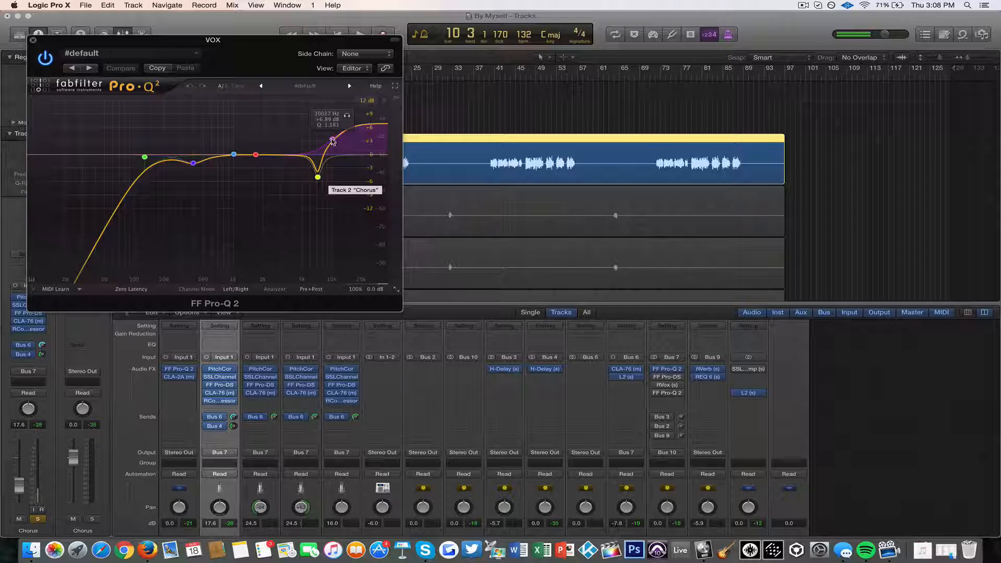
left_click_drag(264, 60, 495, 217)
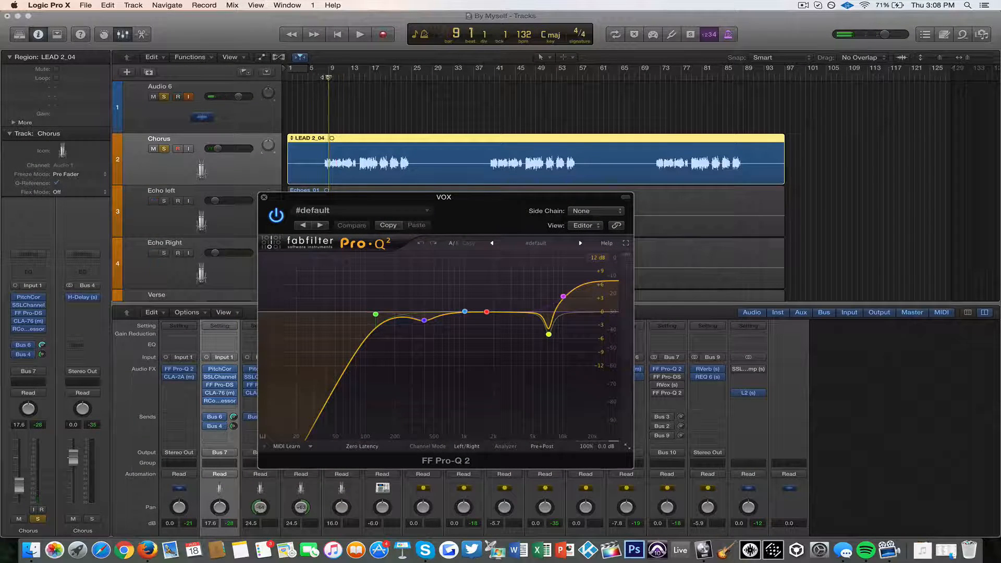
left_click(324, 78)
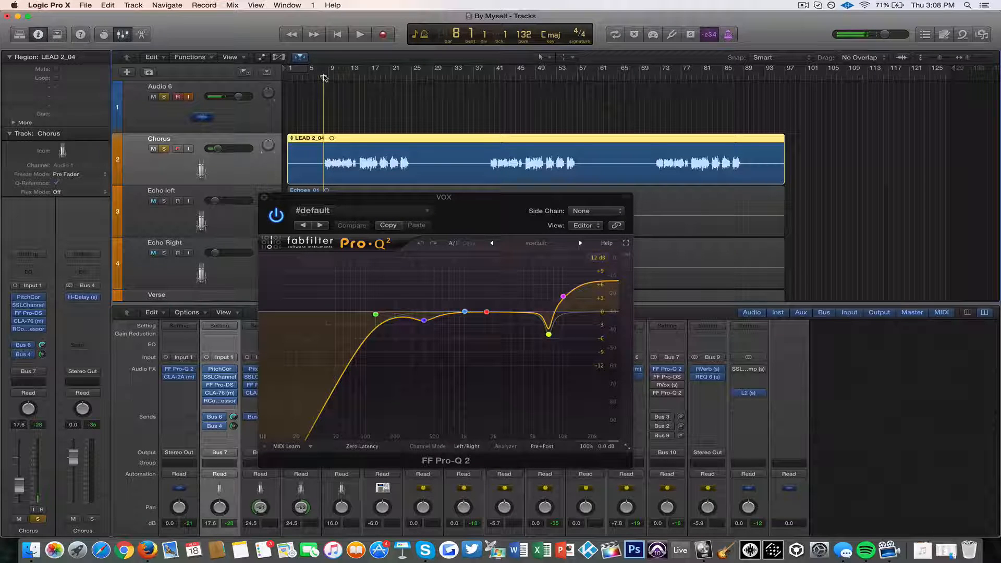
key("space")
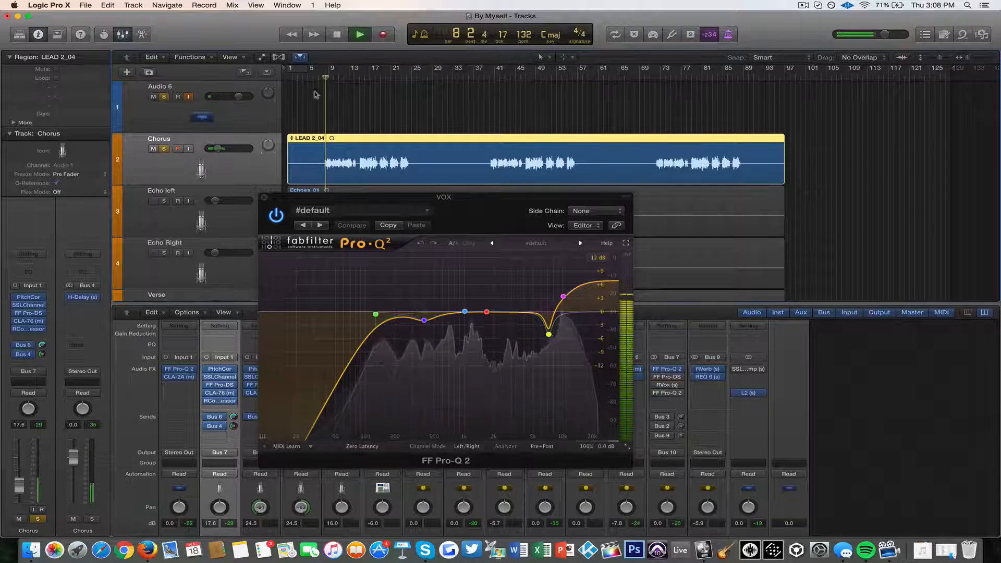
left_click(279, 215)
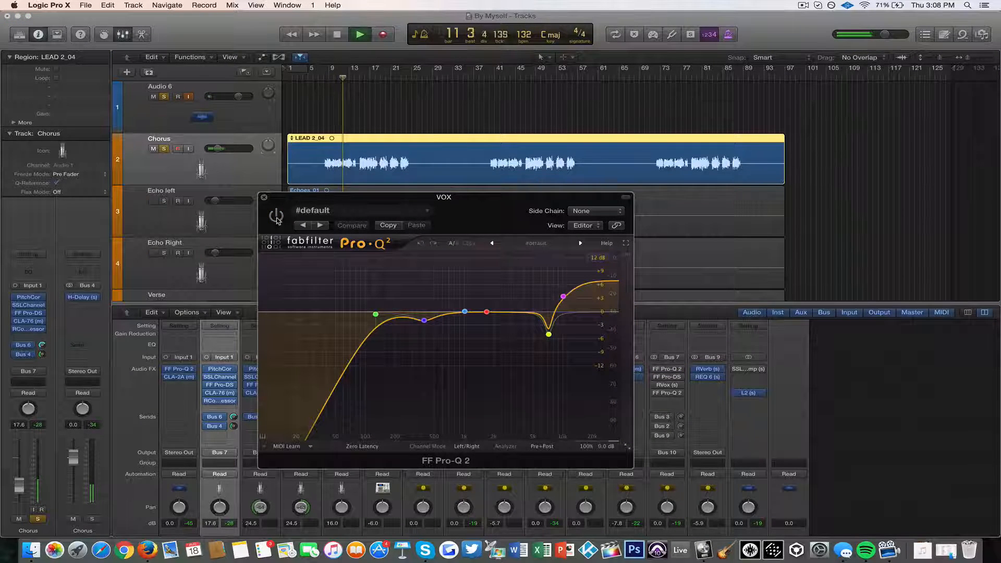
left_click(276, 215)
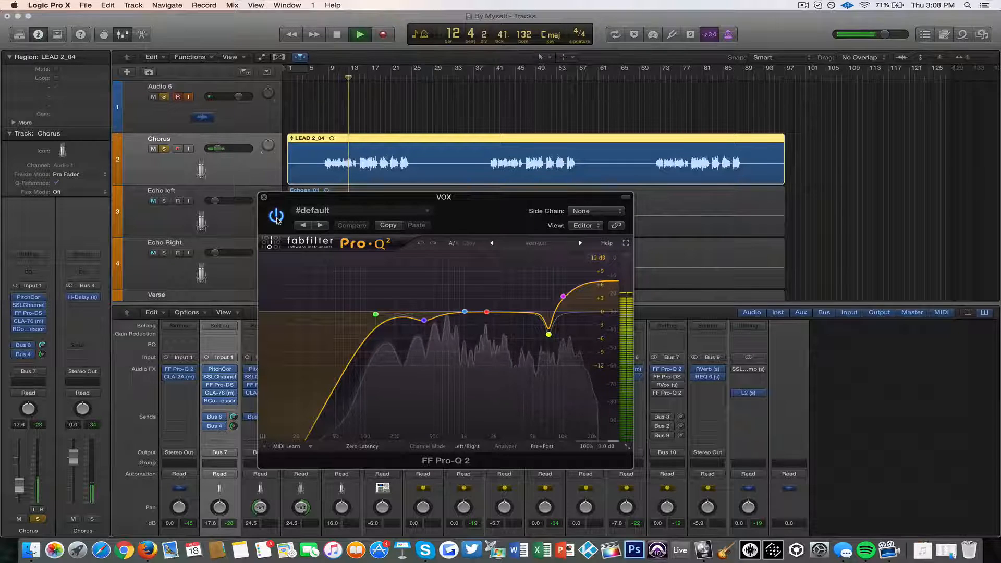
key("space")
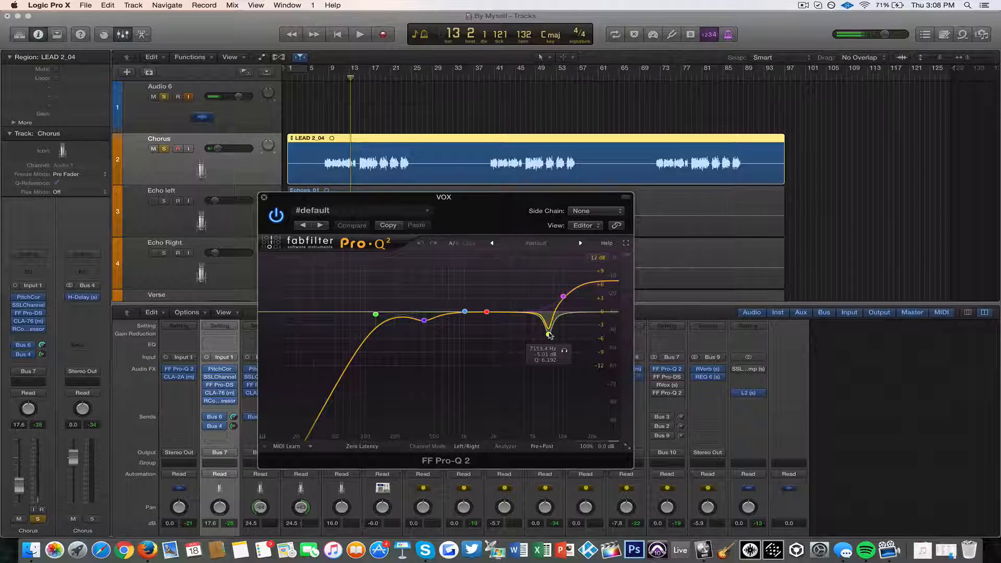
Step: Examine the high-frequency and low-mid cut bands in the VOX channel's FF Pro-Q 2, and close its window
left_click(549, 334)
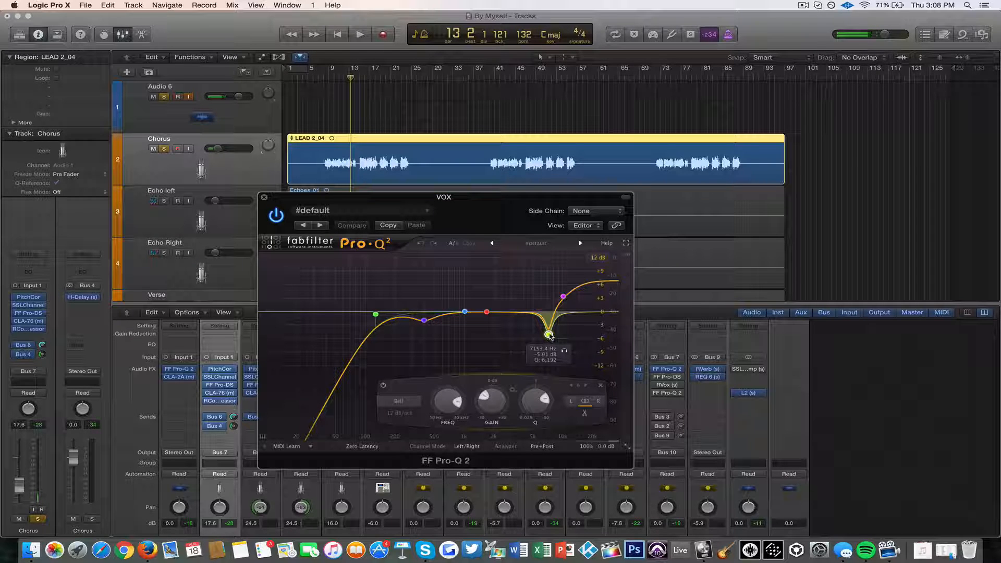
mouse_move(425, 322)
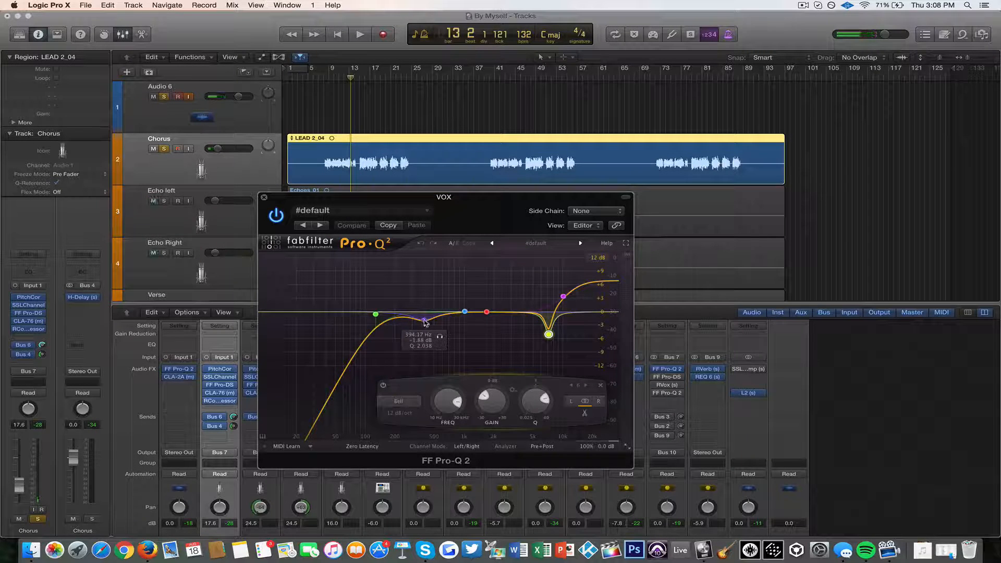
left_click(264, 199)
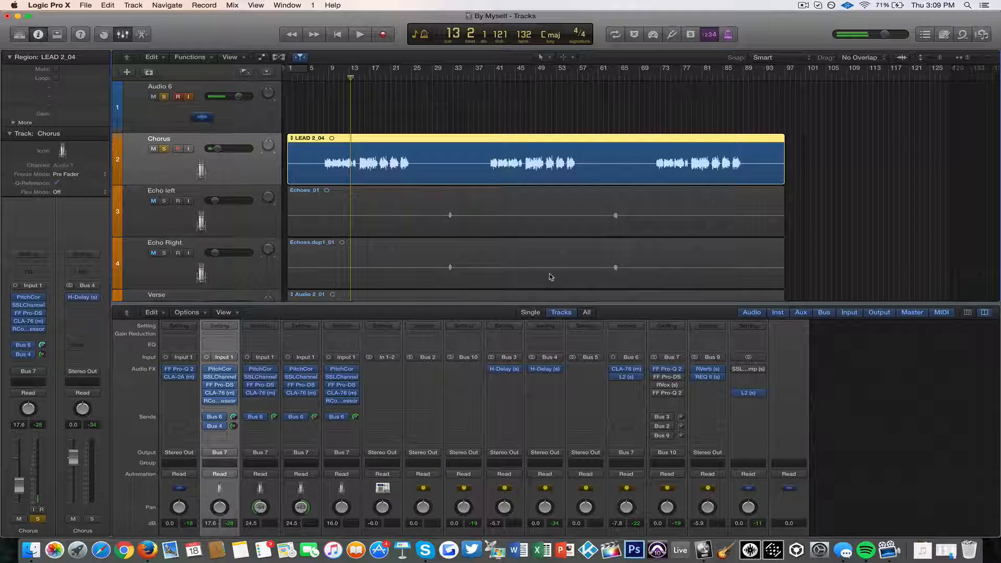
Step: Save the project and re-enable the FF Pro-DS on the VOX channel
key("super+s")
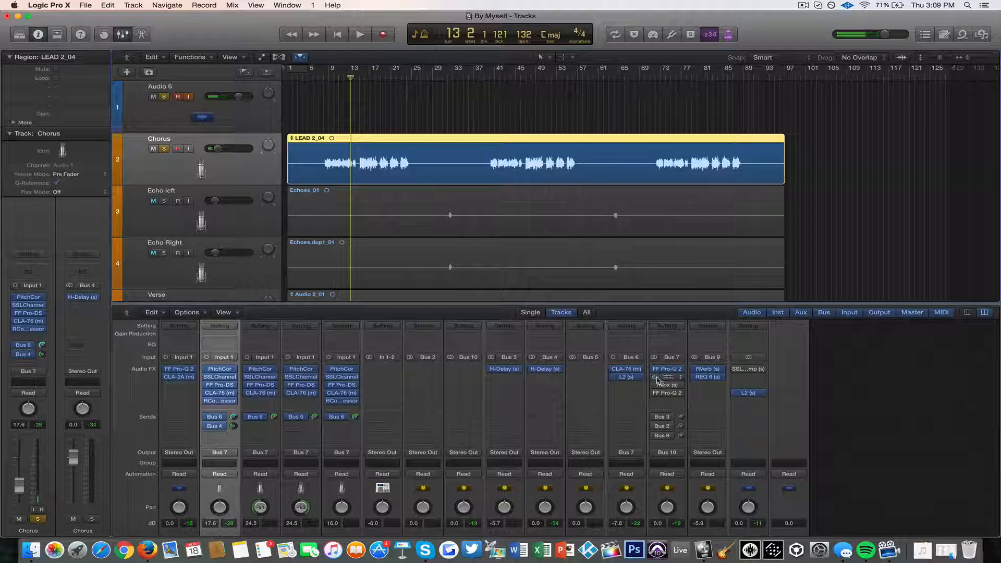
left_click(668, 378)
left_click(667, 377)
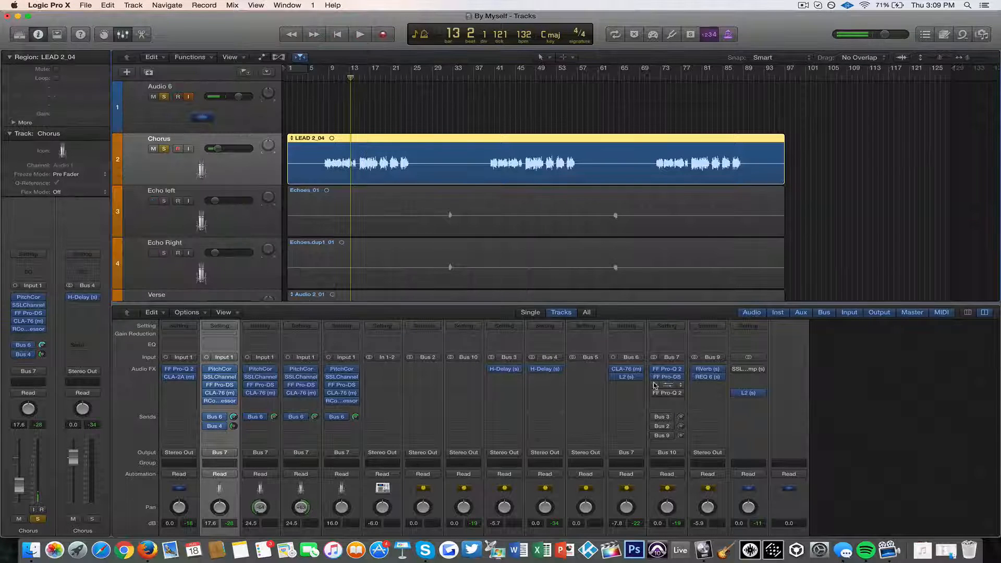
Step: Re-enable the RVox on the VOX channel and move its open plug-in window clear of the arrangement
left_click(671, 385)
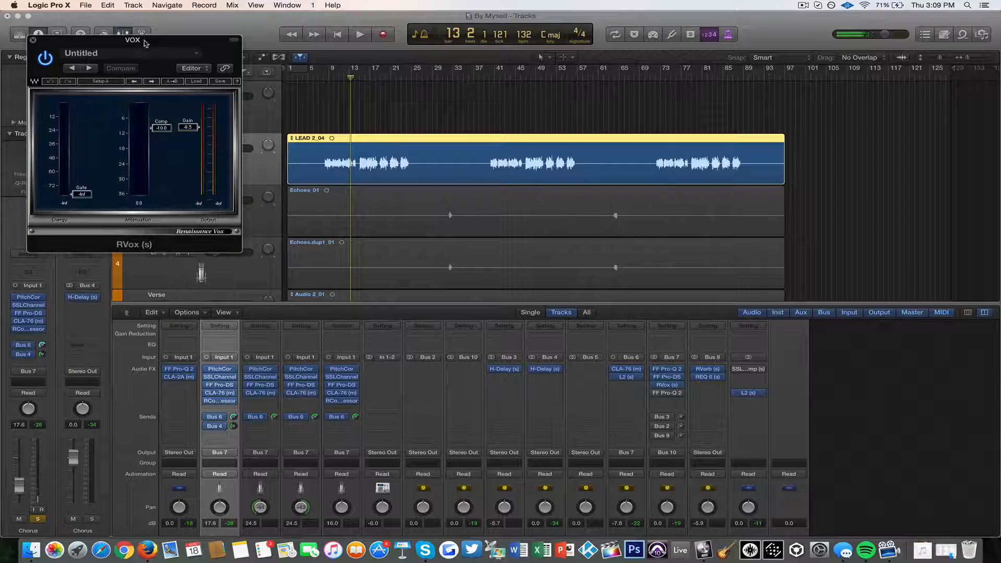
left_click_drag(145, 43, 207, 76)
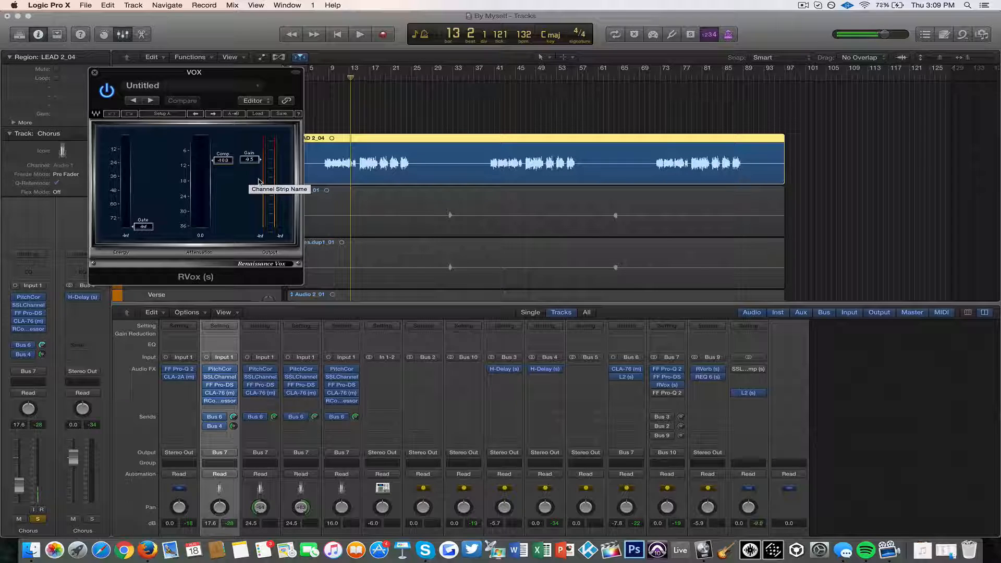
left_click_drag(215, 75, 188, 70)
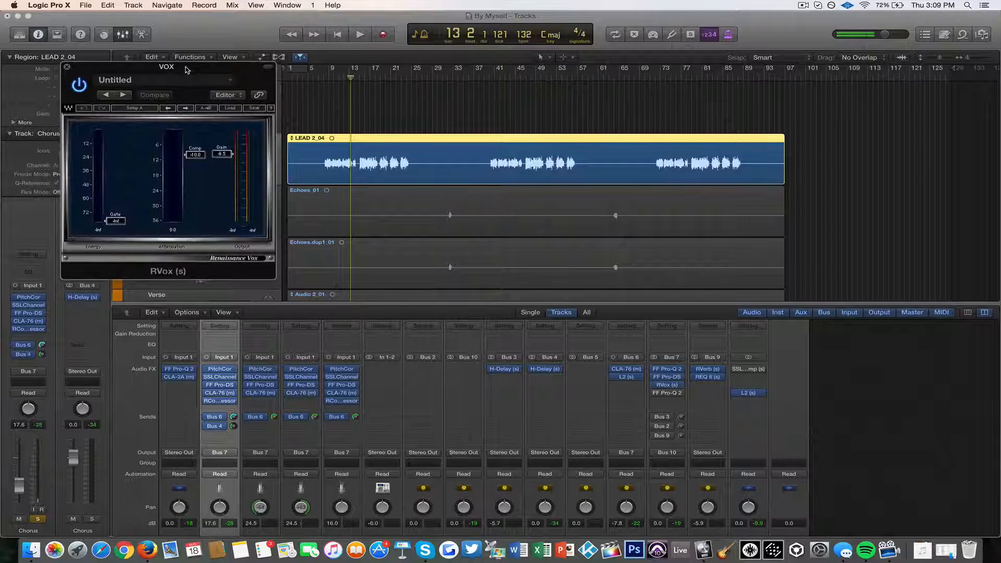
Step: Play the chorus from about bar 8, compare it with RVox bypassed and active, and close the RVox window
key("space")
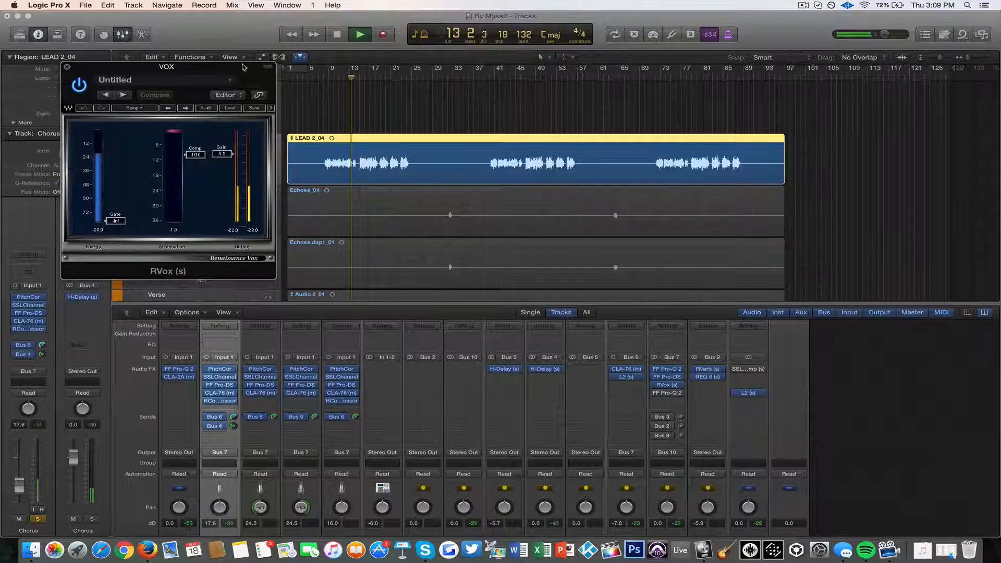
left_click(326, 79)
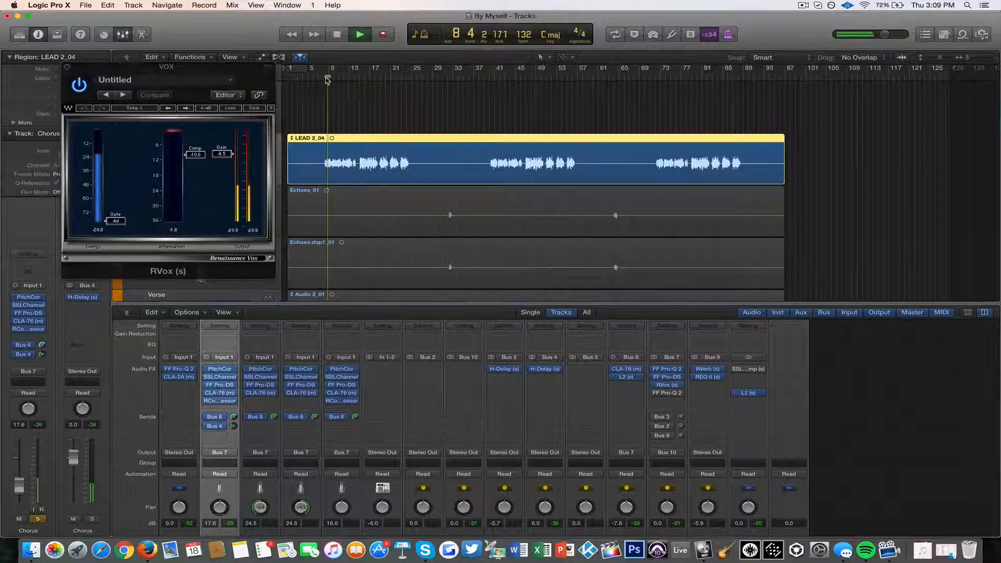
left_click(84, 88)
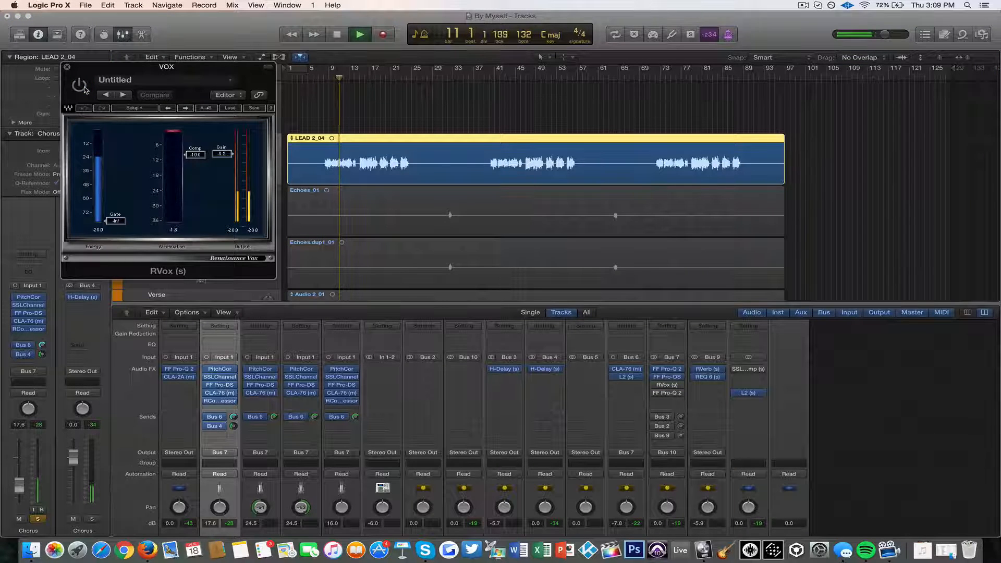
left_click(84, 89)
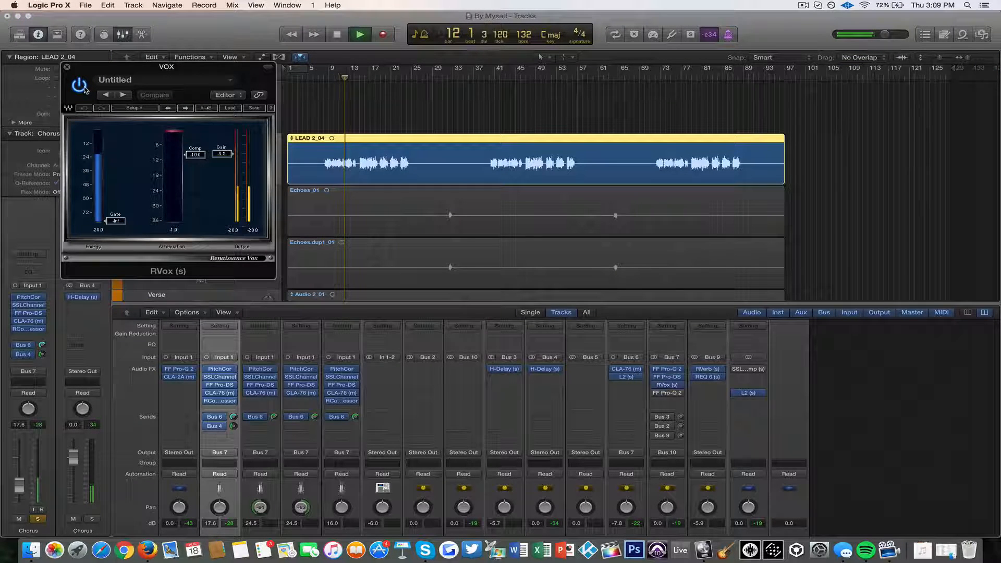
key("space")
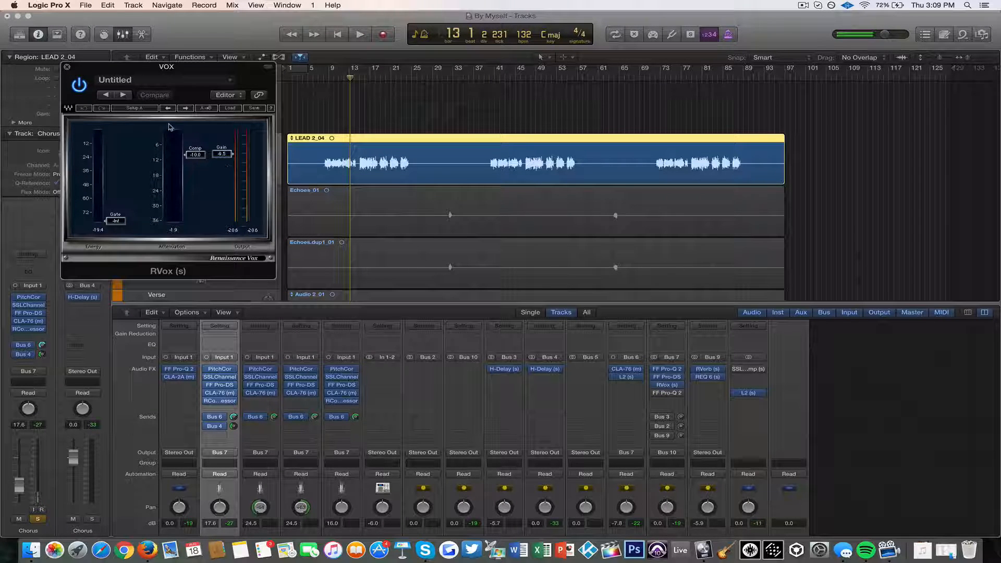
left_click(66, 68)
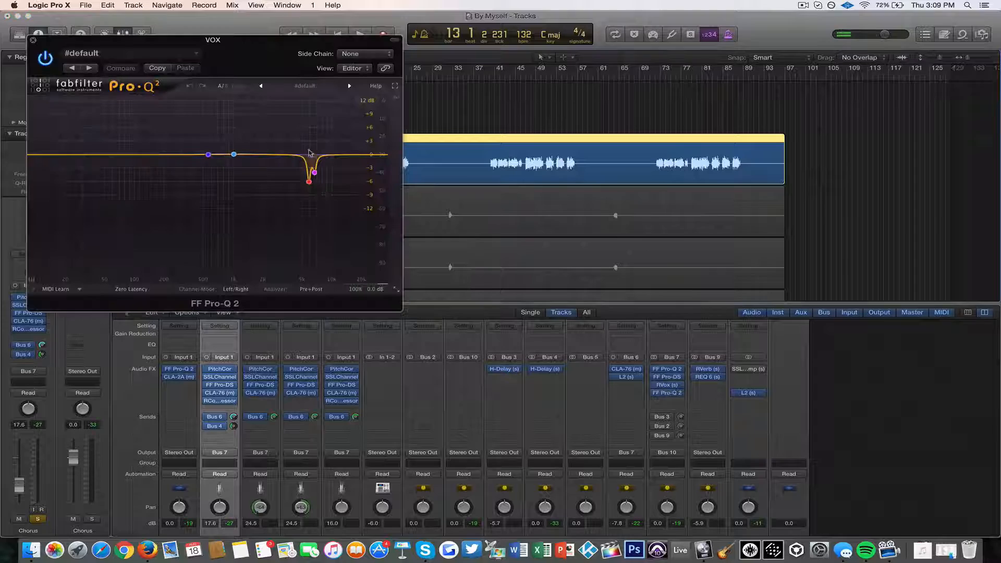
Step: Re-enable the VOX channel's second FF Pro-Q 2 and examine its narrow high-frequency cut bands
mouse_move(309, 182)
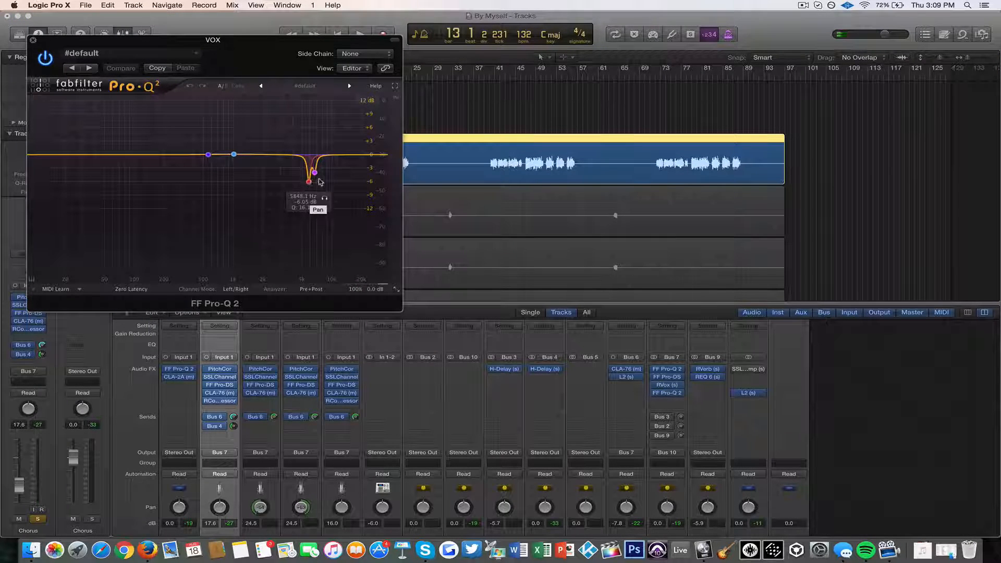
left_click(669, 386)
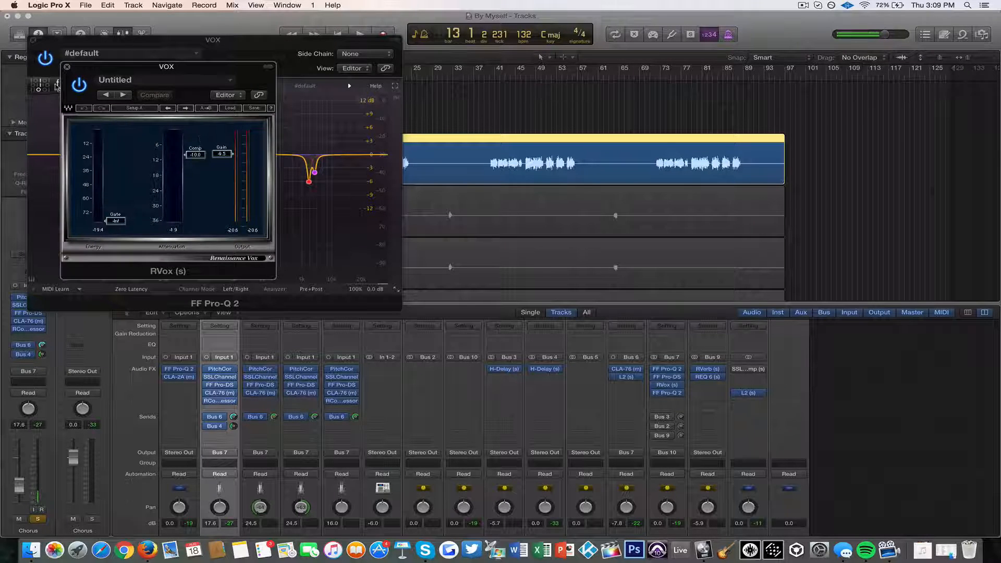
left_click(67, 66)
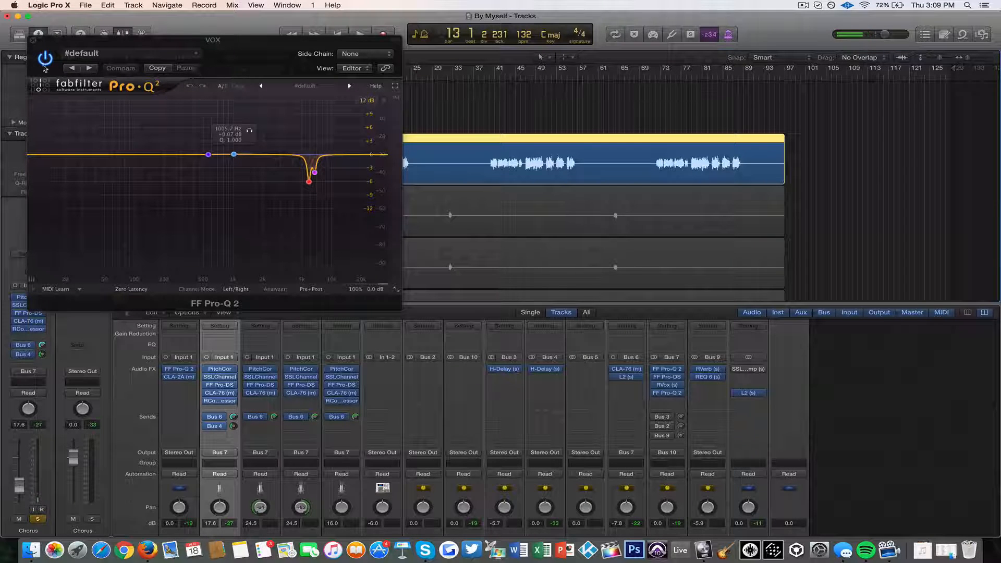
Step: Bypass the second FF Pro-Q 2, move its window clear of the ruler, and play the chorus from about bar 9
left_click(45, 58)
left_click_drag(248, 65, 300, 199)
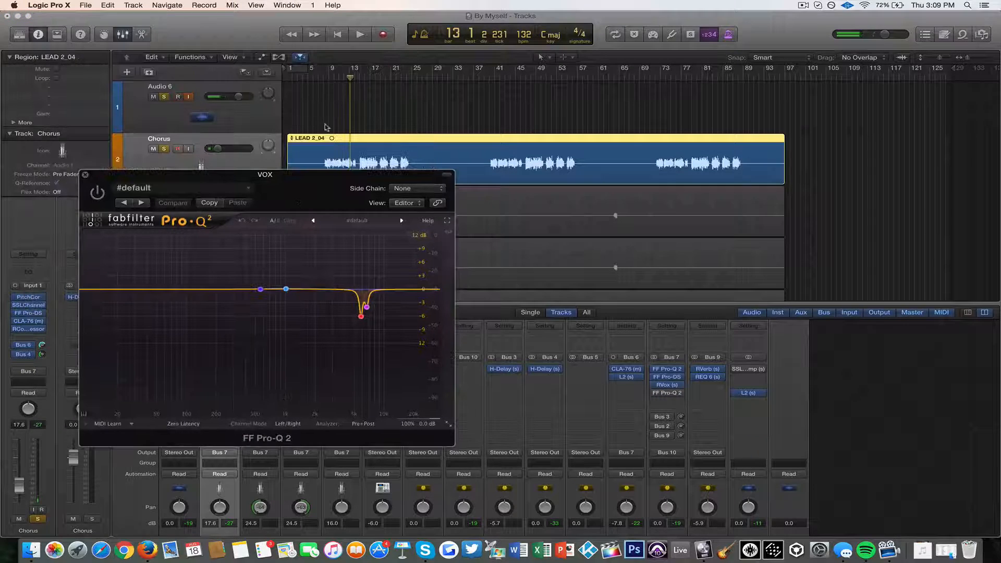
left_click(330, 78)
key("space")
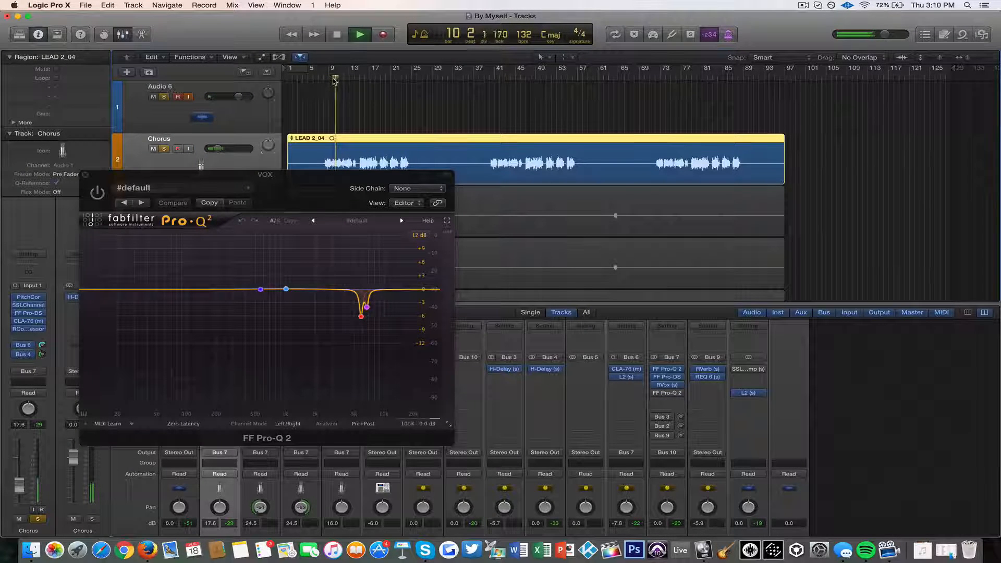
Step: Loop the chorus phrase from about bar 11 to just past bar 12 and play it with the EQ bypassed
scroll(334, 81, "up", 5)
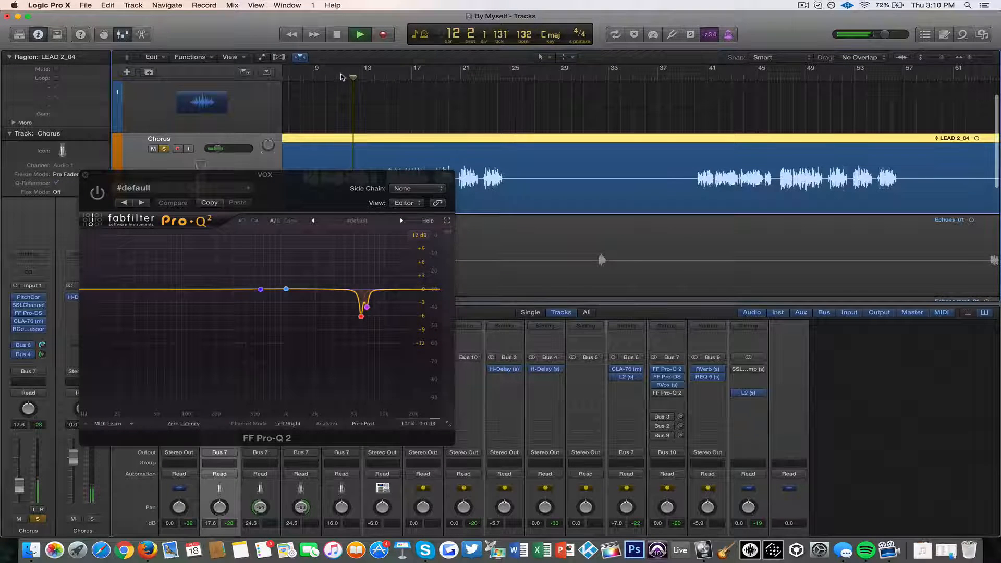
key("space")
left_click_drag(337, 72, 351, 90)
key("space")
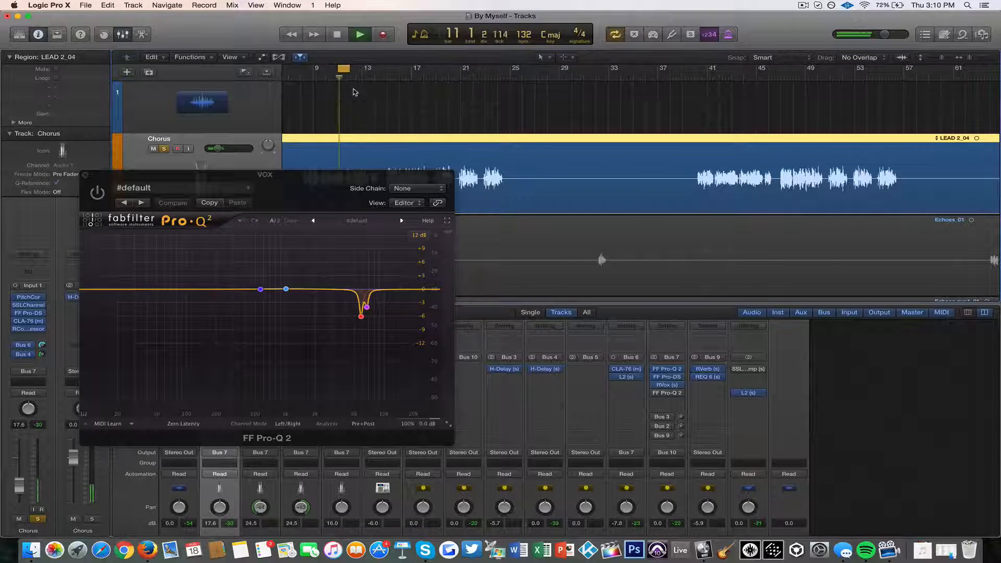
scroll(351, 90, "down", 2)
scroll(351, 90, "up", 5)
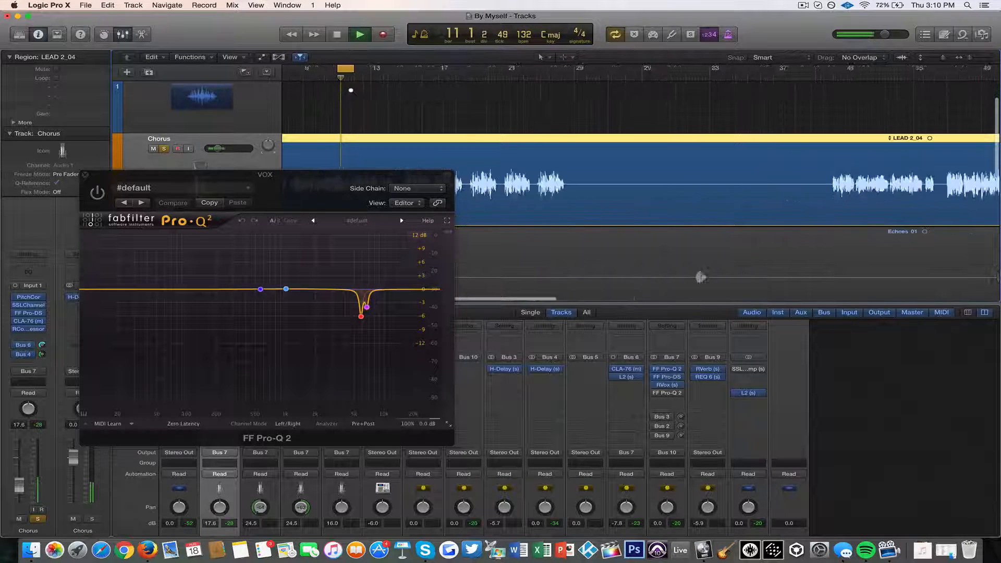
scroll(351, 90, "up", 2)
key("space")
left_click_drag(355, 68, 369, 67)
key("space")
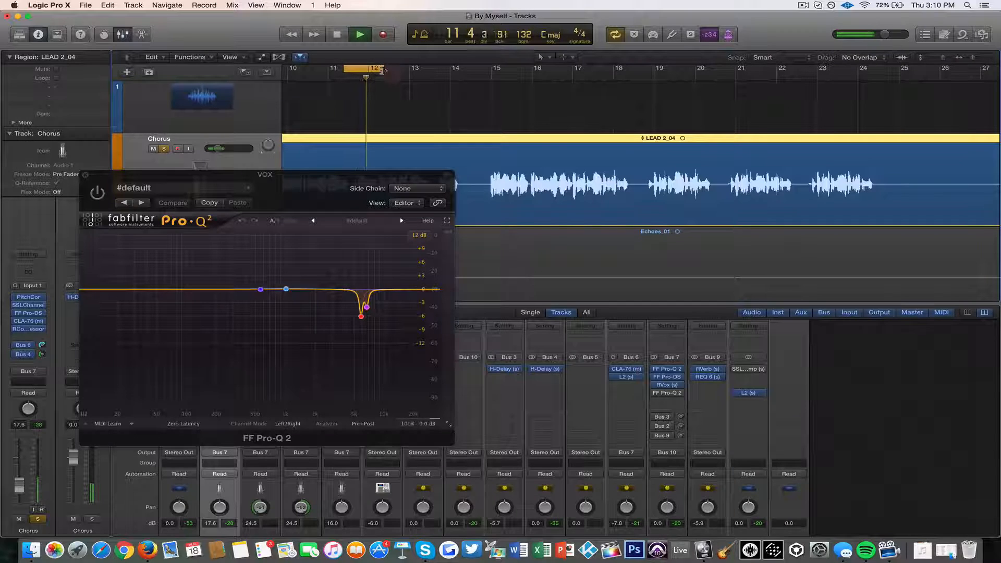
Step: Compare the looped phrase with the second FF Pro-Q 2 active and bypassed, leave it active, and close its window
key("space")
left_click(100, 194)
key("space")
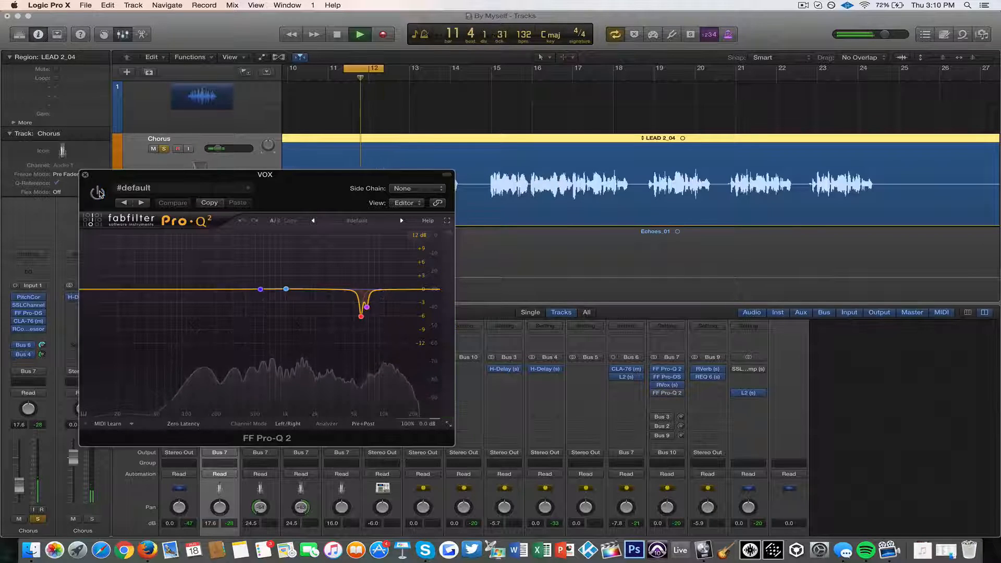
key("space")
left_click(85, 176)
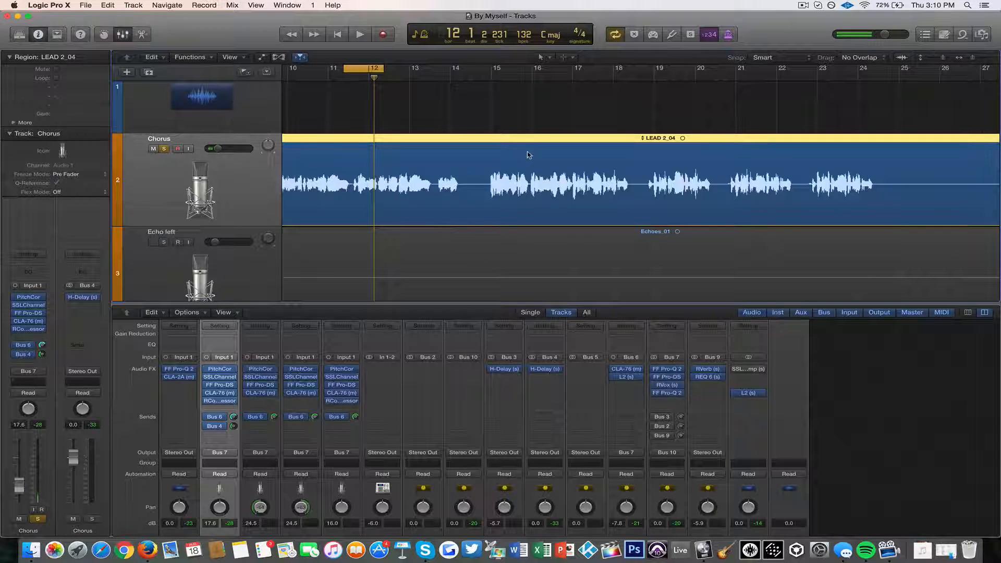
Step: Turn off the cycle range and re-enable the VOX channel's Bus 3 send
scroll(527, 155, "down", 3)
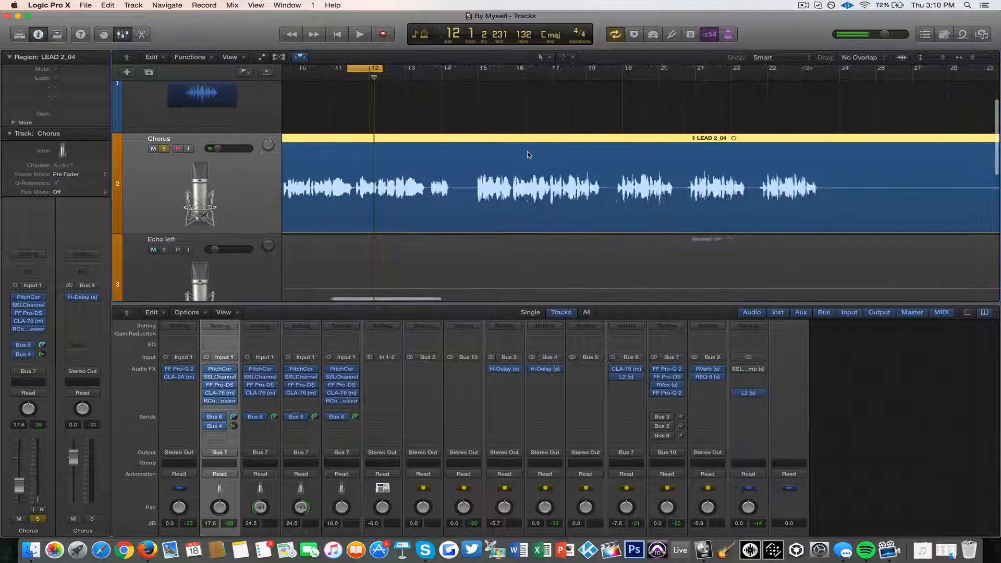
left_click(367, 68)
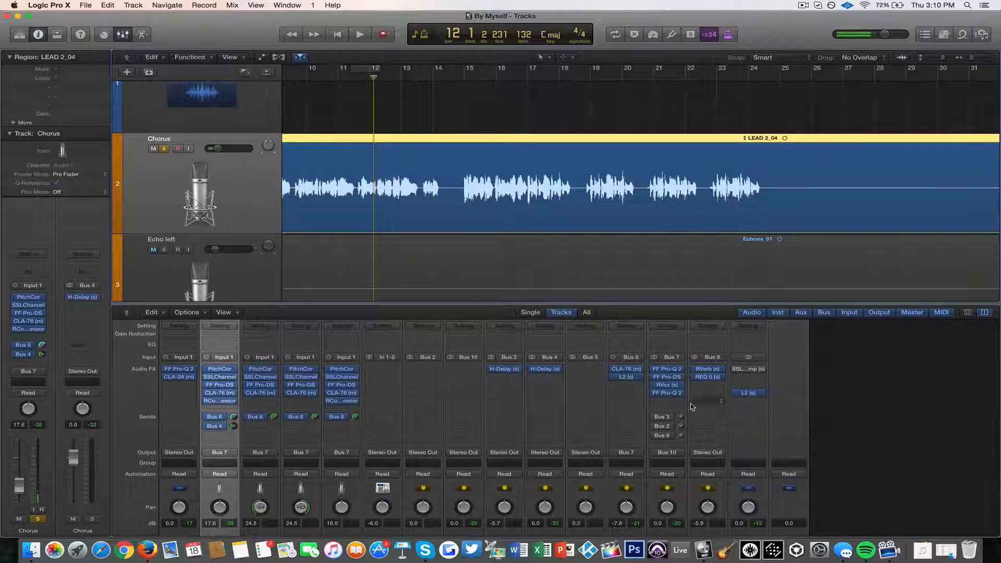
left_click(656, 416)
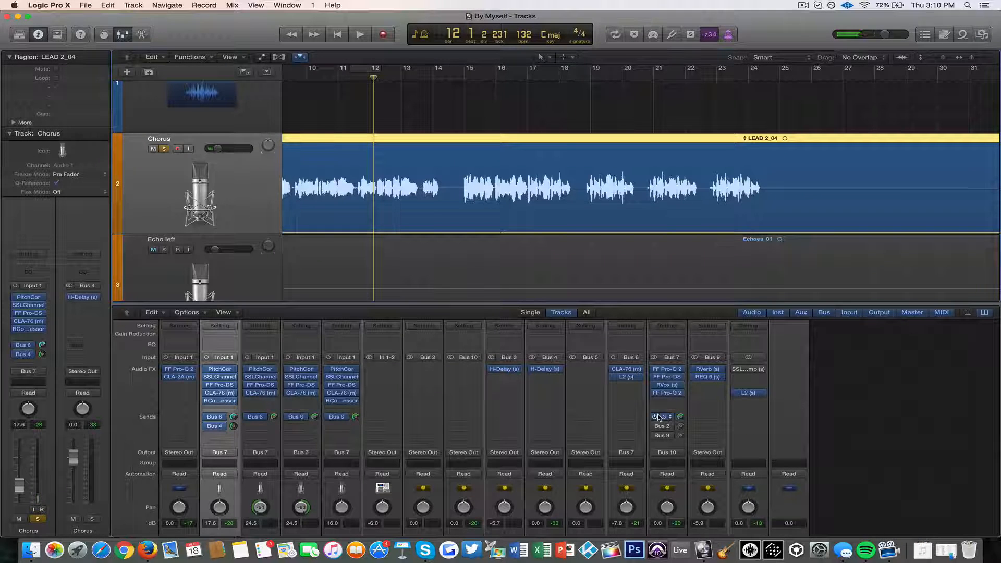
Step: Review the delay time and filter settings of the H-Delay on the Delay 1/4 channel, and close its window
left_click(504, 370)
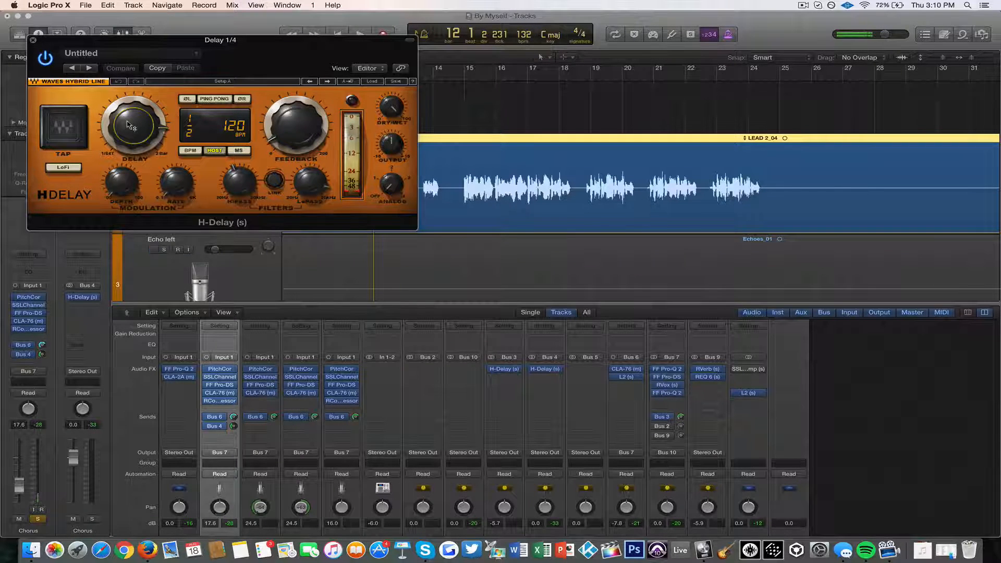
mouse_move(130, 125)
left_mouse_down()
mouse_move(130, 149)
mouse_move(115, 134)
left_mouse_up()
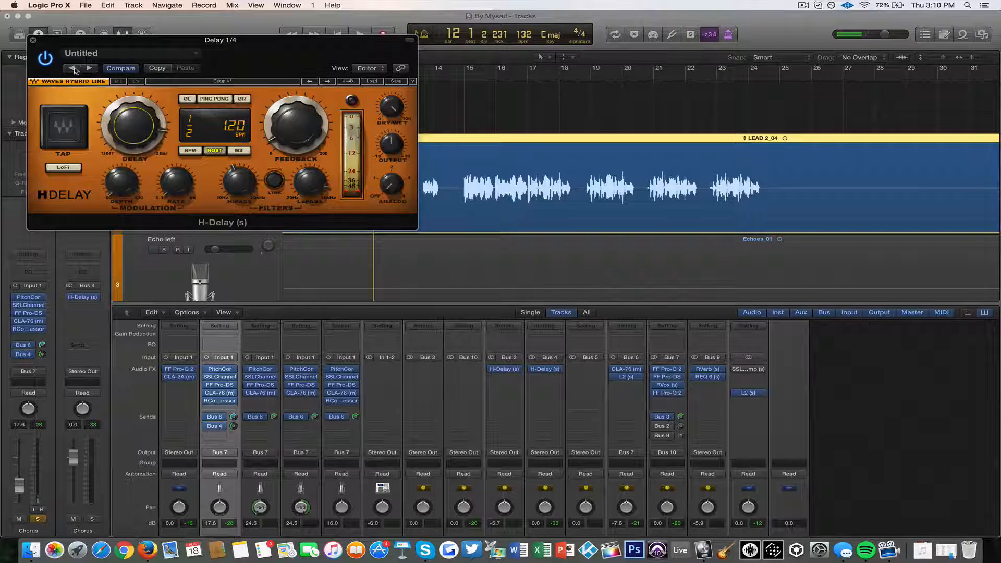
left_click(243, 185)
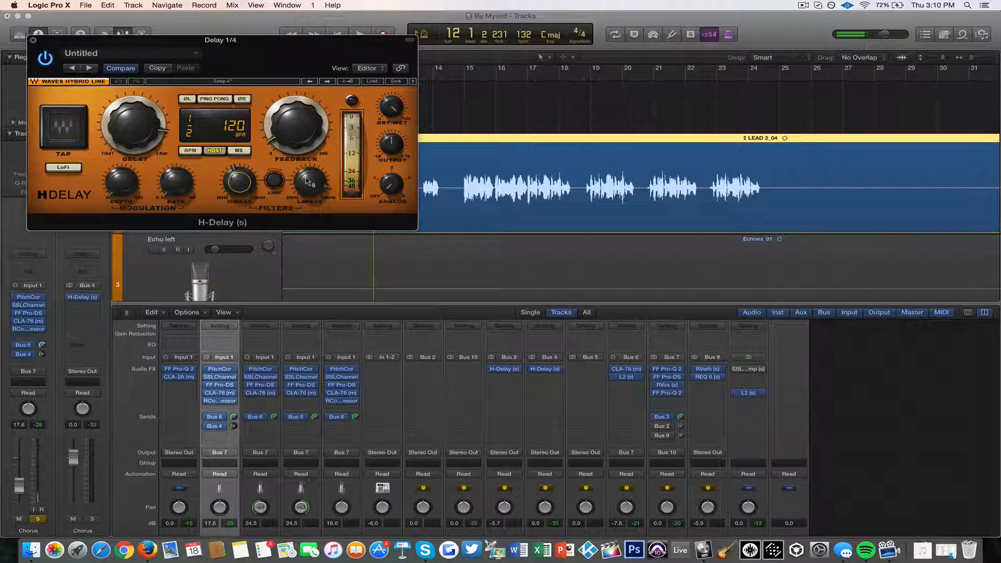
left_click(33, 40)
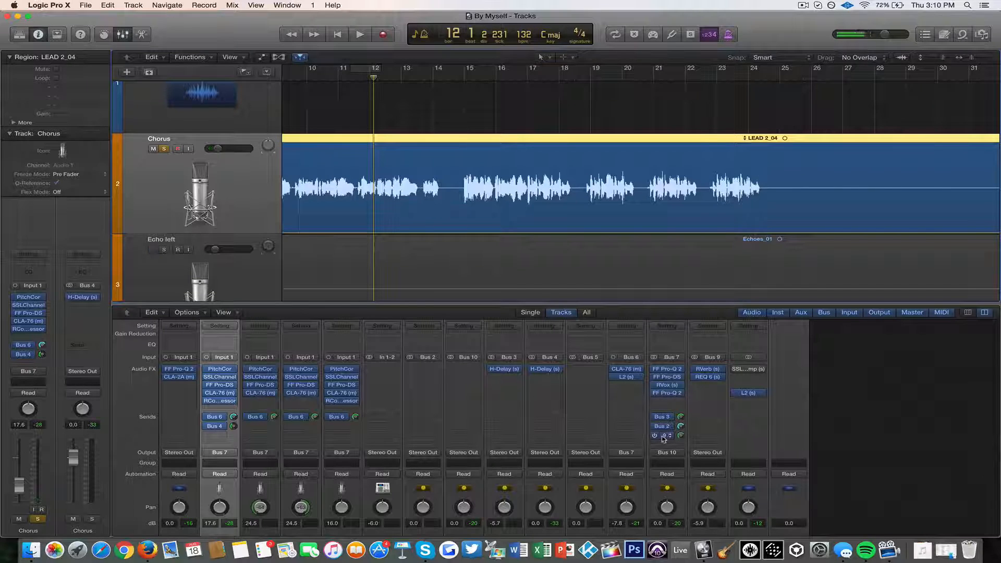
Step: Re-enable the VOX channel's Bus 2 and Bus 9 sends and review the Verse Verb channel's RVerb and REQ 6
left_click(707, 372)
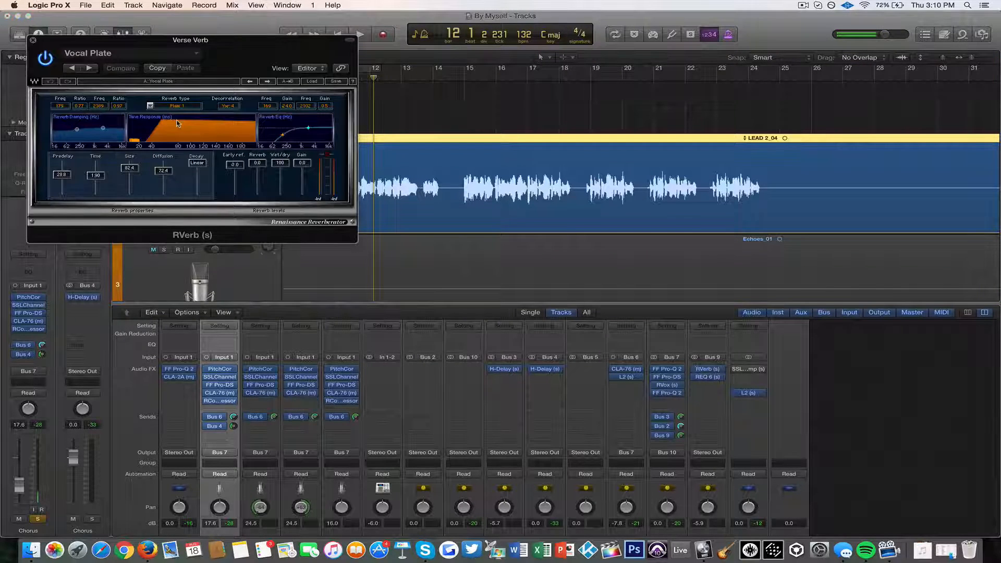
left_click(715, 376)
scroll(704, 417, "down", 5)
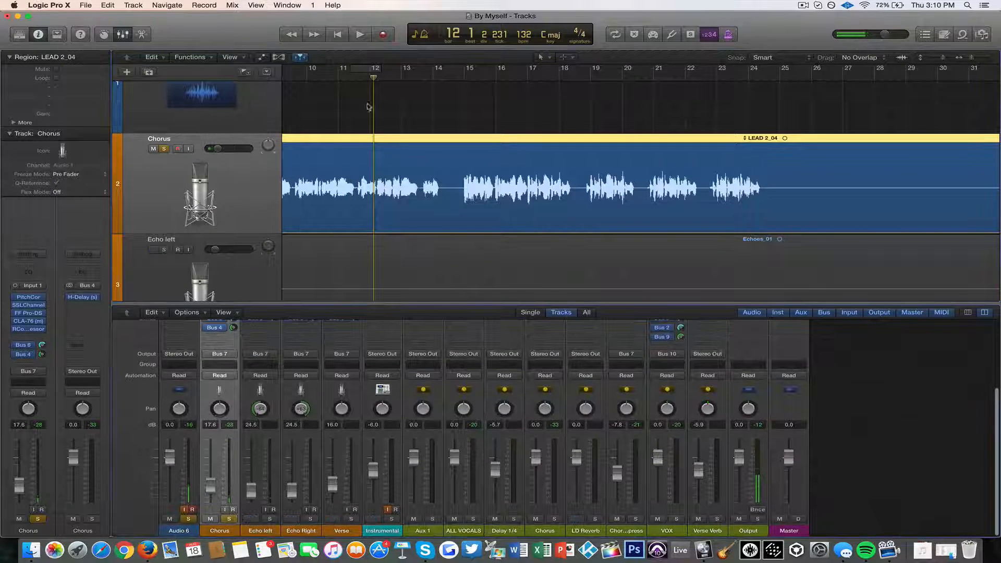
Step: Play the chorus from bar 11 with the mixer shown and bypass the VOX channel's Bus 3 and Bus 9 sends
left_click(339, 78)
key("n")
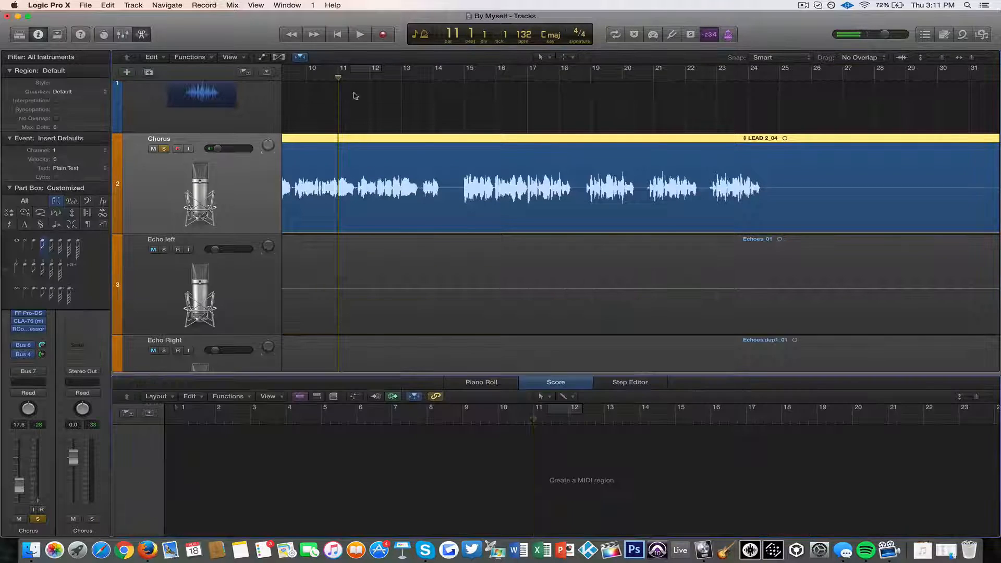
key("space")
key("x")
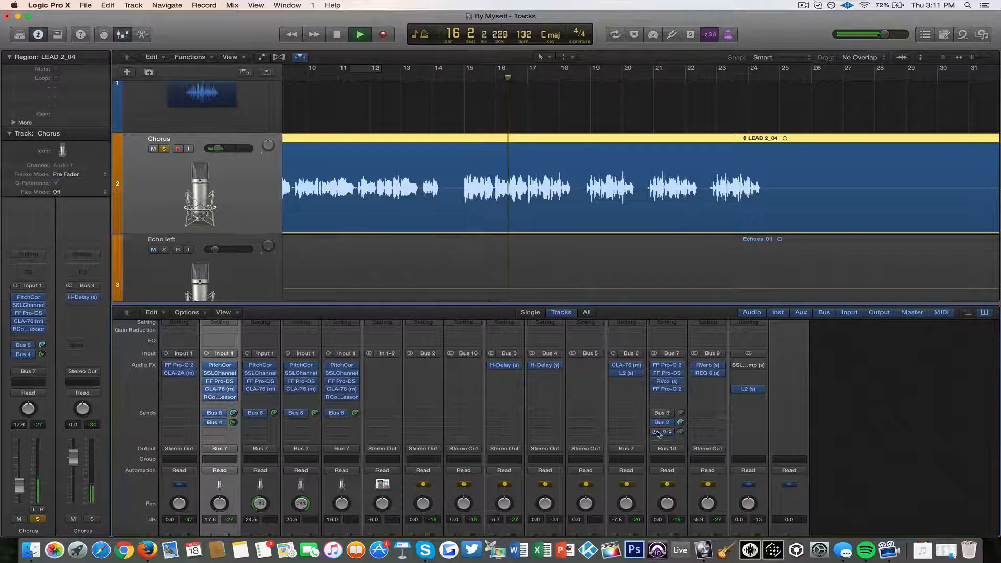
key("space")
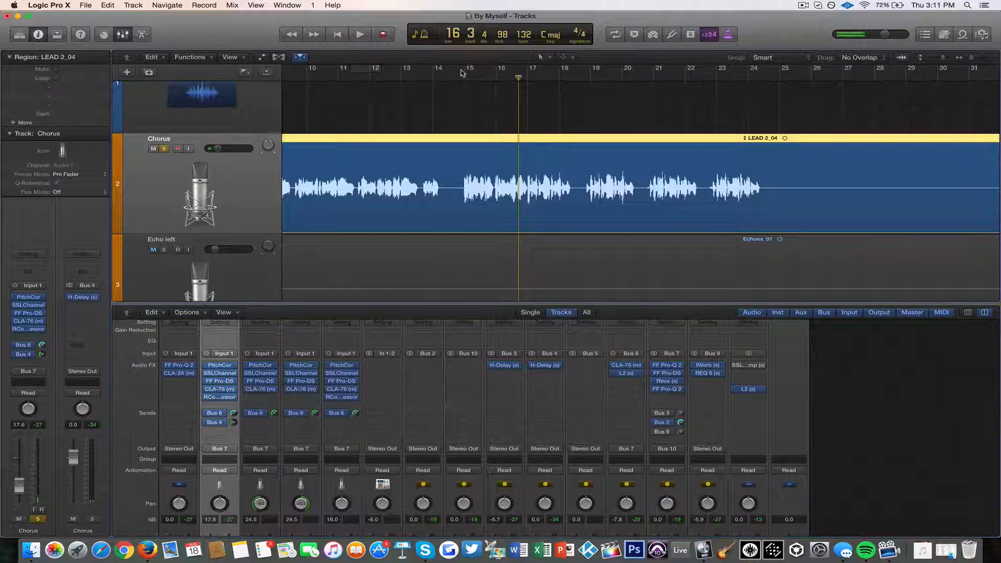
Step: Loop the chorus from bar 15 to about bar 18 and compare it with the Bus 3 and Bus 9 sends off and re-enabled
left_click_drag(467, 65, 576, 90)
key("space")
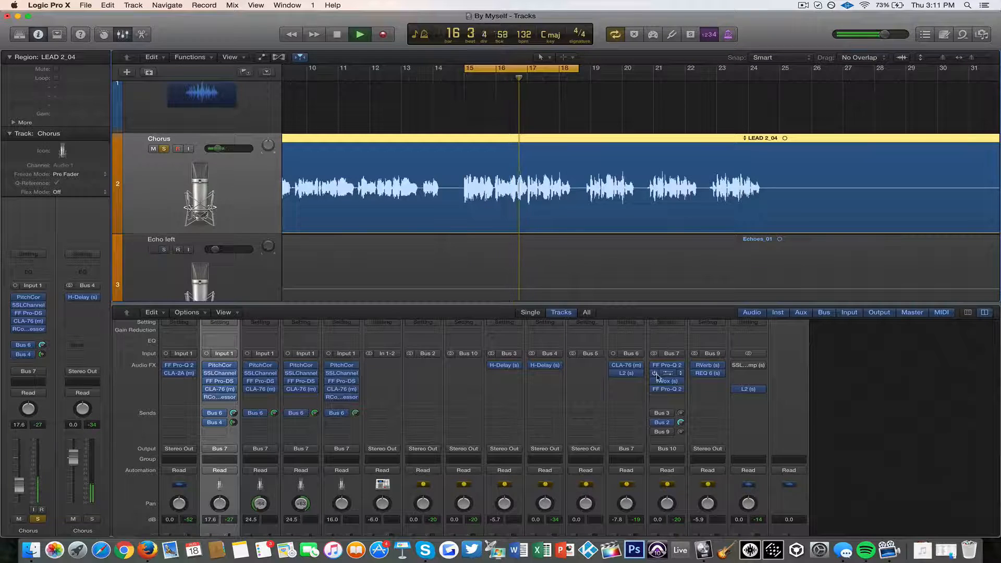
key("space")
mouse_move(657, 415)
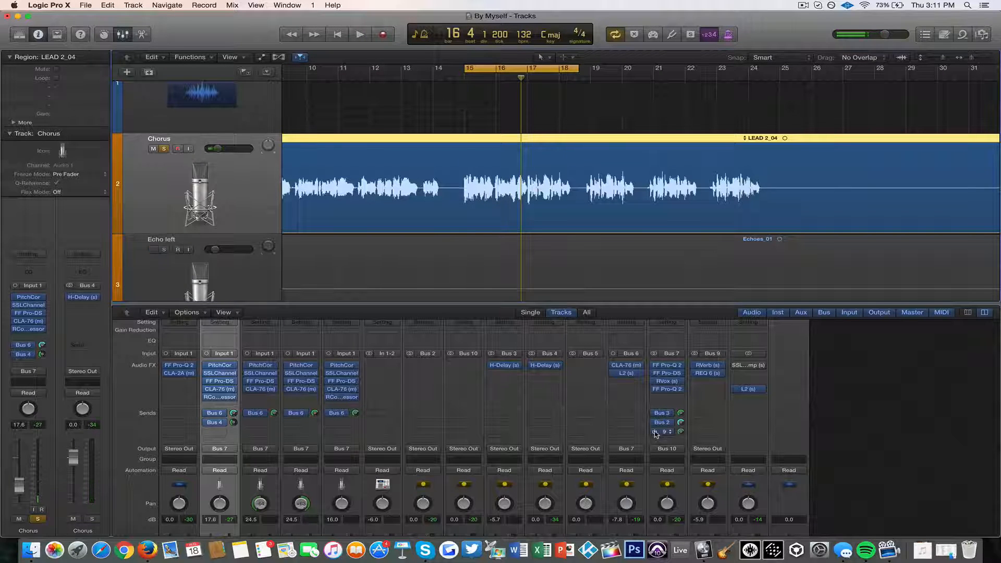
key("space")
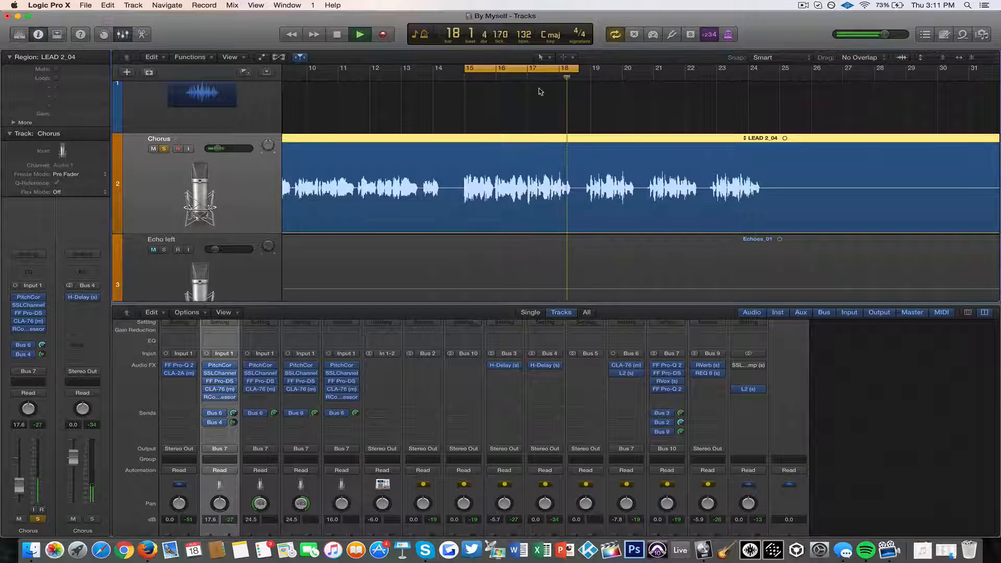
Step: Turn off solo on the Chorus and Audio 6 tracks and stop the looped playback
left_click(165, 149)
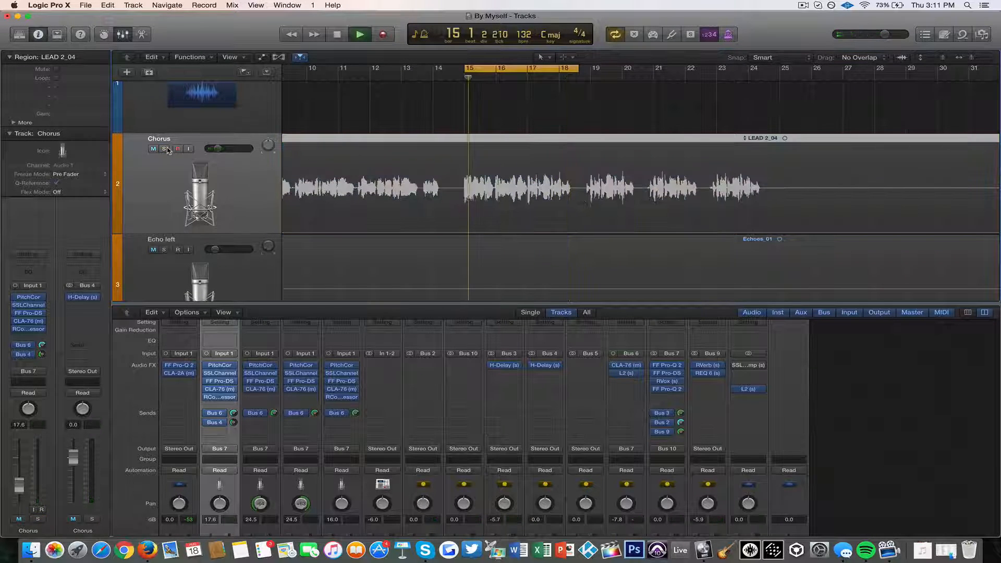
key("space")
scroll(169, 148, "up", 3)
left_click(165, 98)
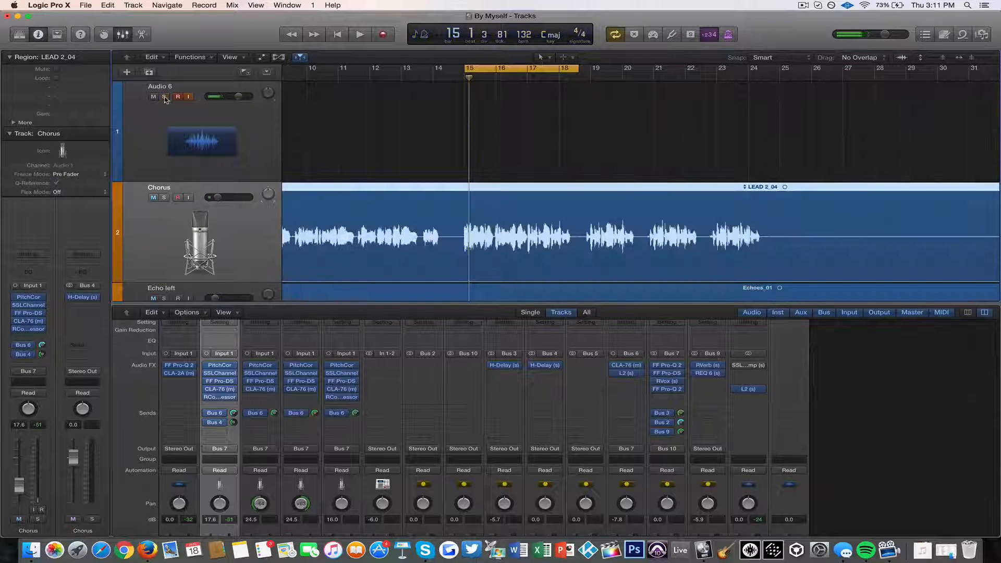
Step: Play the full mix from bar 15 with the cycle range turned off, and stop it in bar 21
key("space")
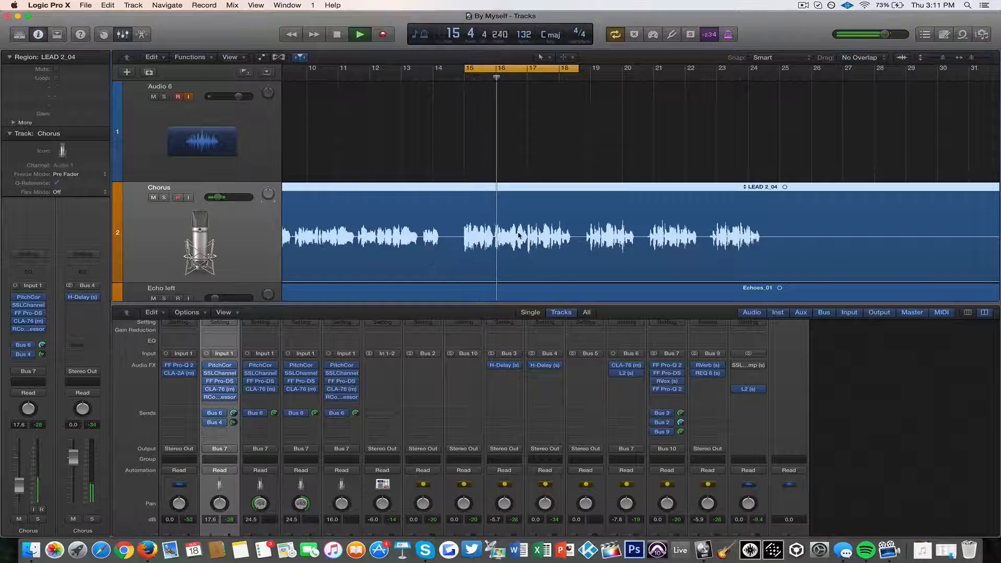
scroll(519, 236, "down", 3)
left_click(518, 68)
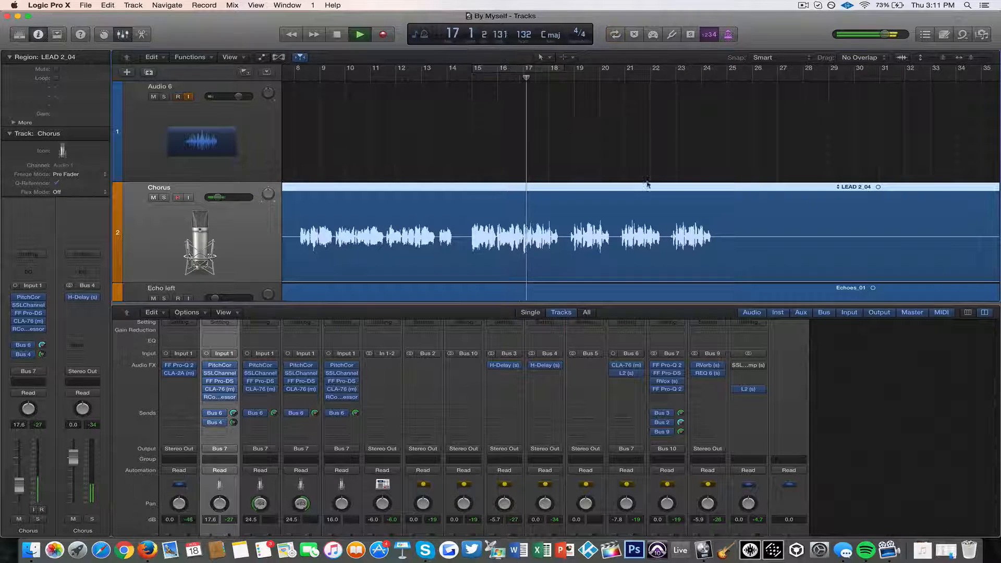
scroll(636, 186, "down", 3)
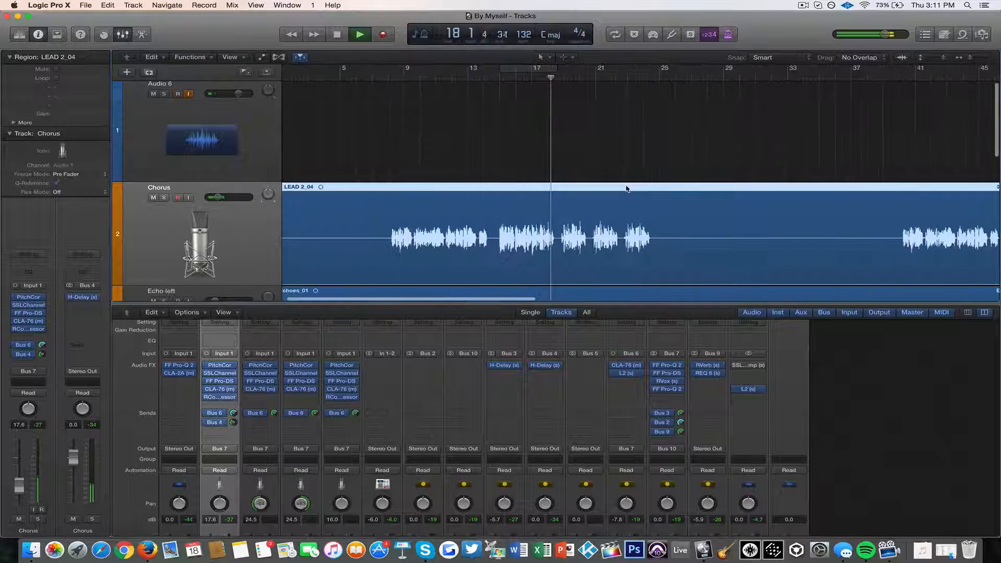
scroll(626, 189, "down", 3)
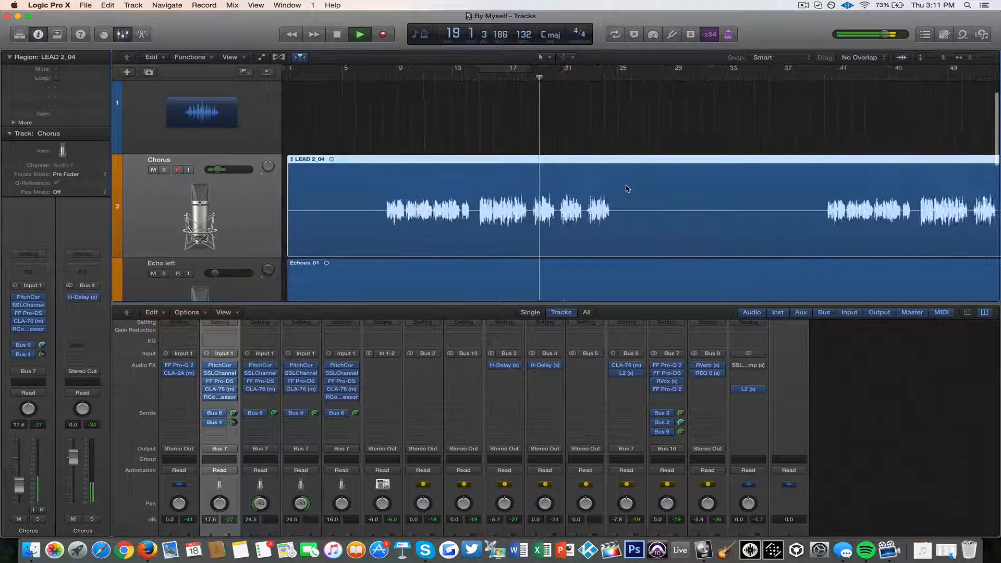
scroll(626, 189, "down", 3)
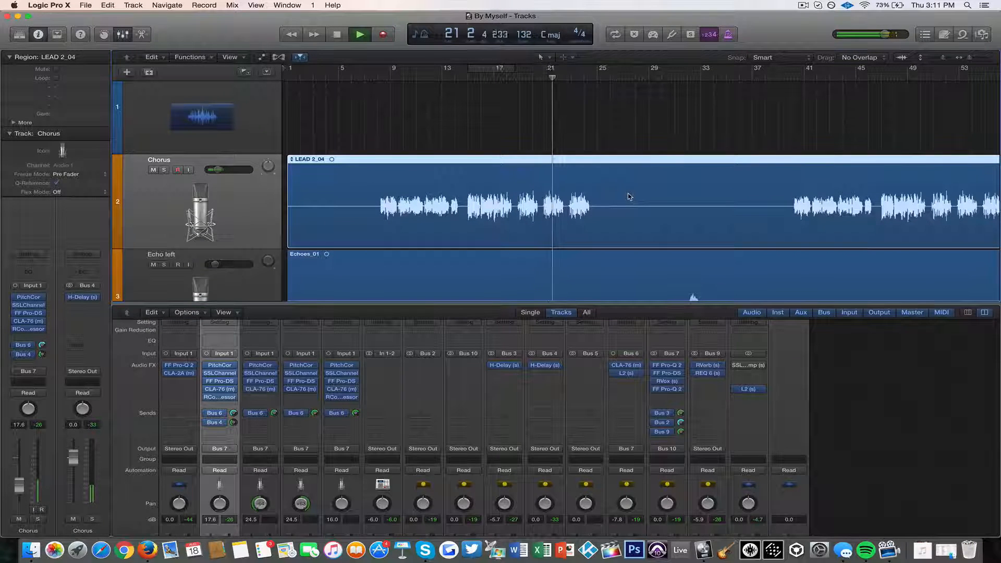
key("space")
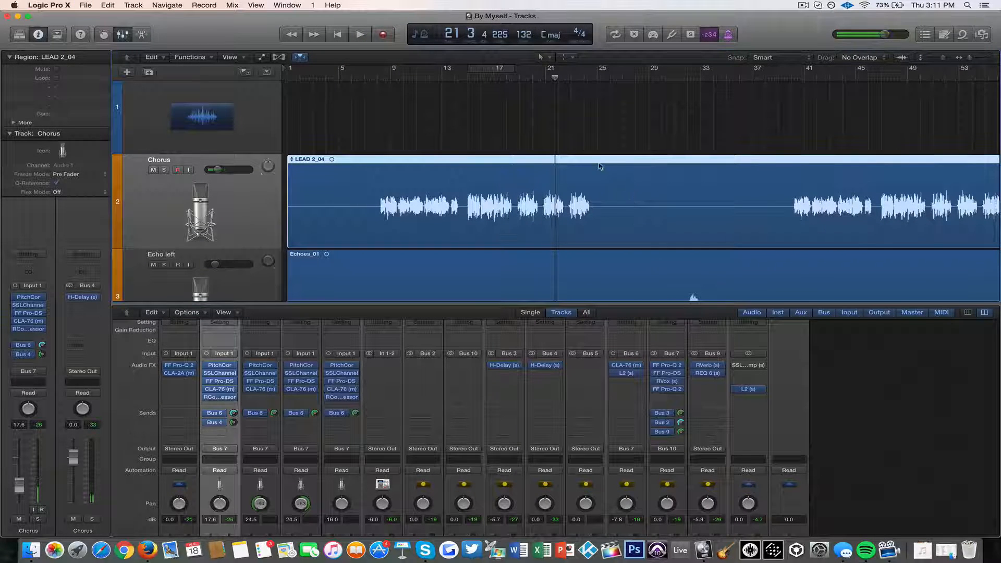
Step: Select the Echo left and Echo Right tracks in turn and examine their regions across the whole song
scroll(598, 164, "down", 5)
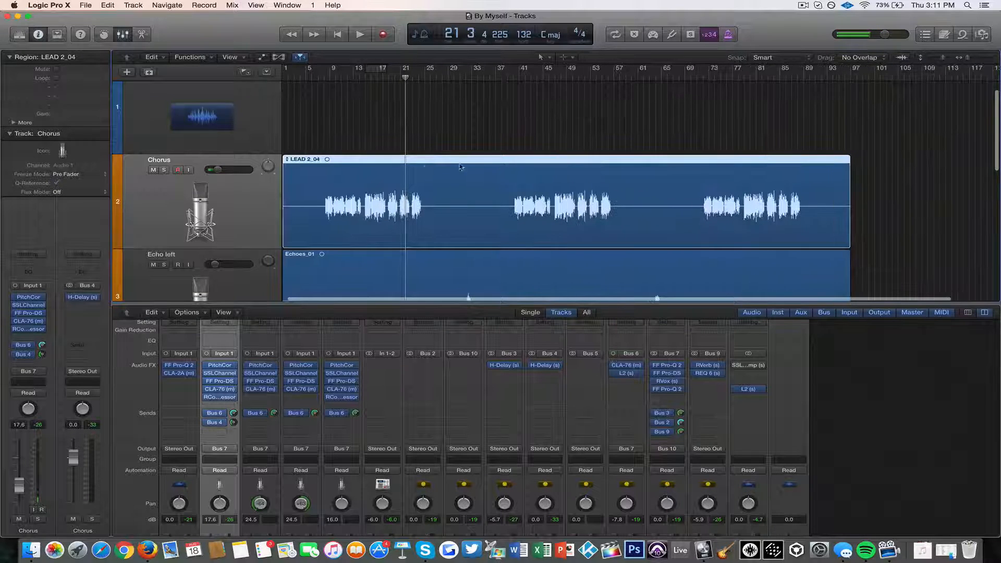
scroll(425, 170, "down", 3)
scroll(425, 170, "down", 3)
key("super+s")
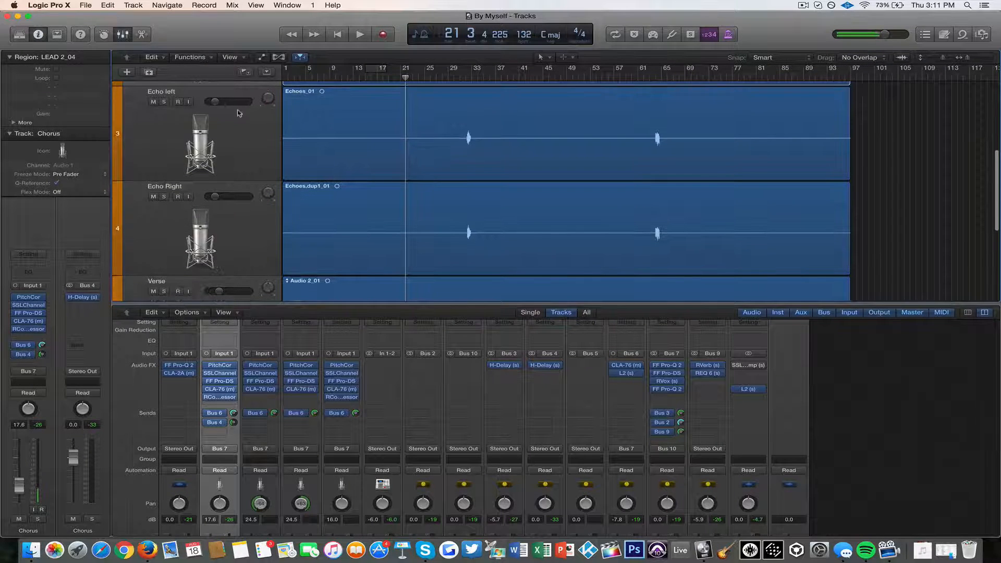
left_click(232, 125)
left_click(257, 232)
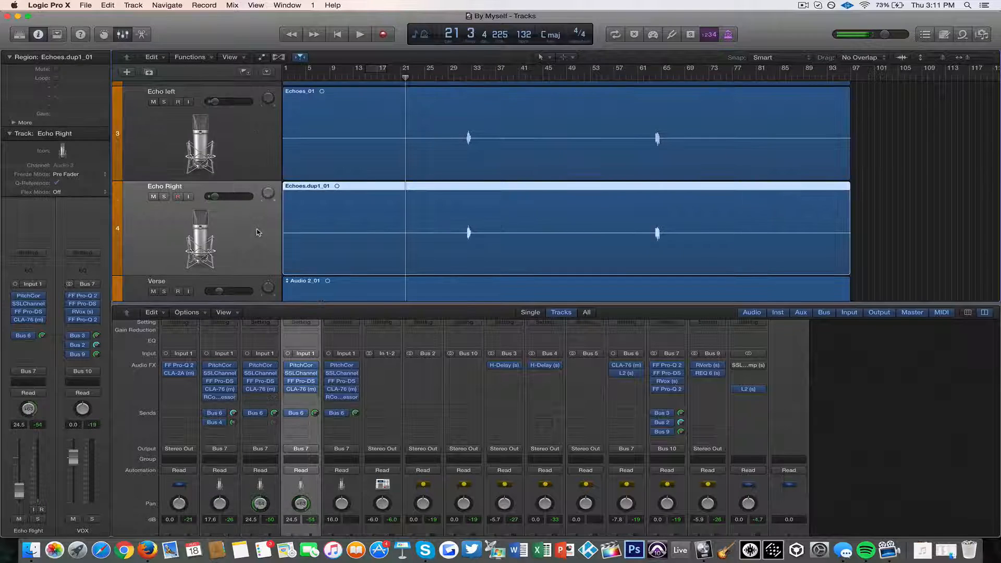
Step: Check the H-Delay on the Bus 4 channel and close its window
scroll(257, 232, "down", 3)
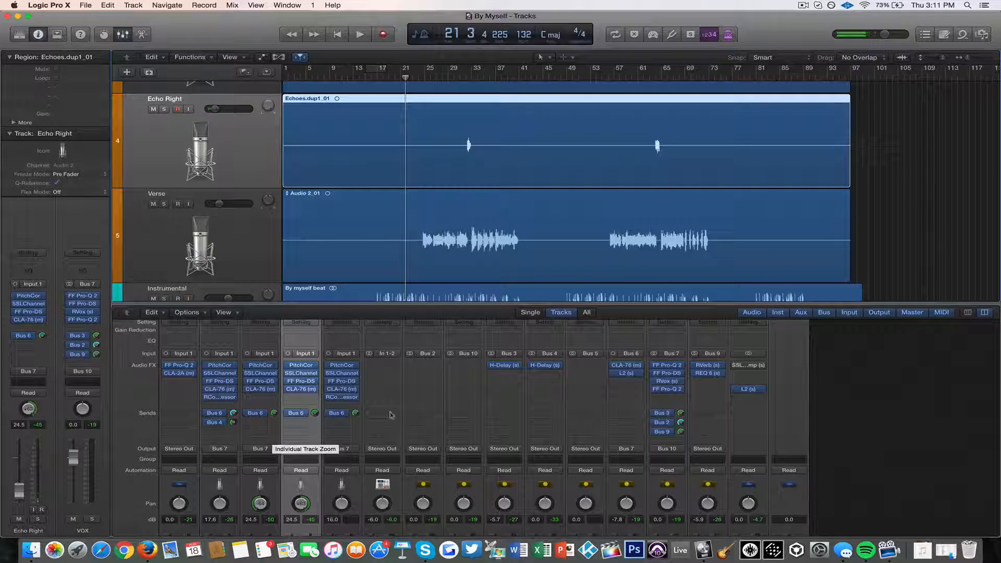
left_click(547, 368)
key("super+w")
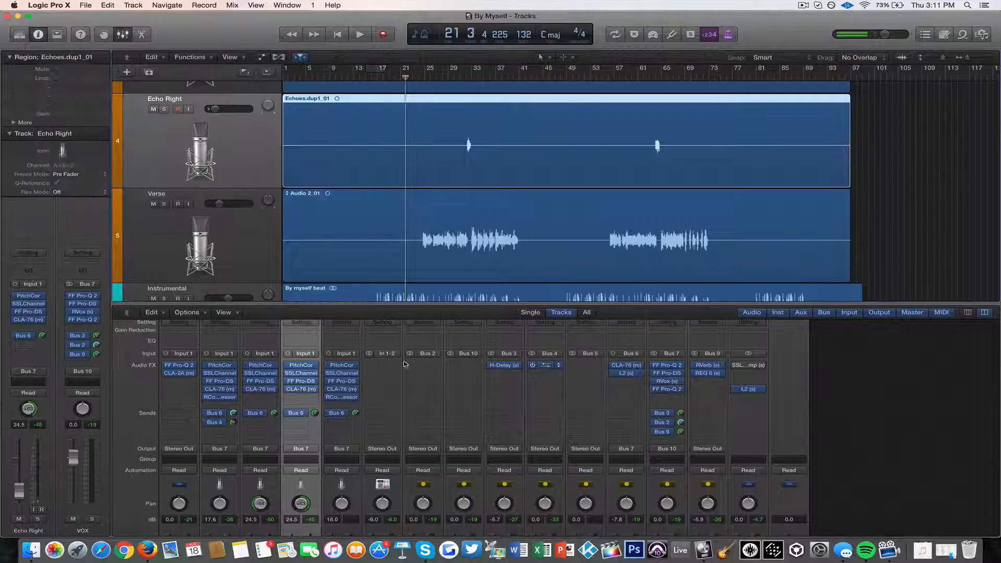
Step: Reduce the track heights and look over the arrangement of all tracks from Audio 6 to Instrumental
scroll(387, 191, "down", 2)
scroll(387, 191, "up", 2)
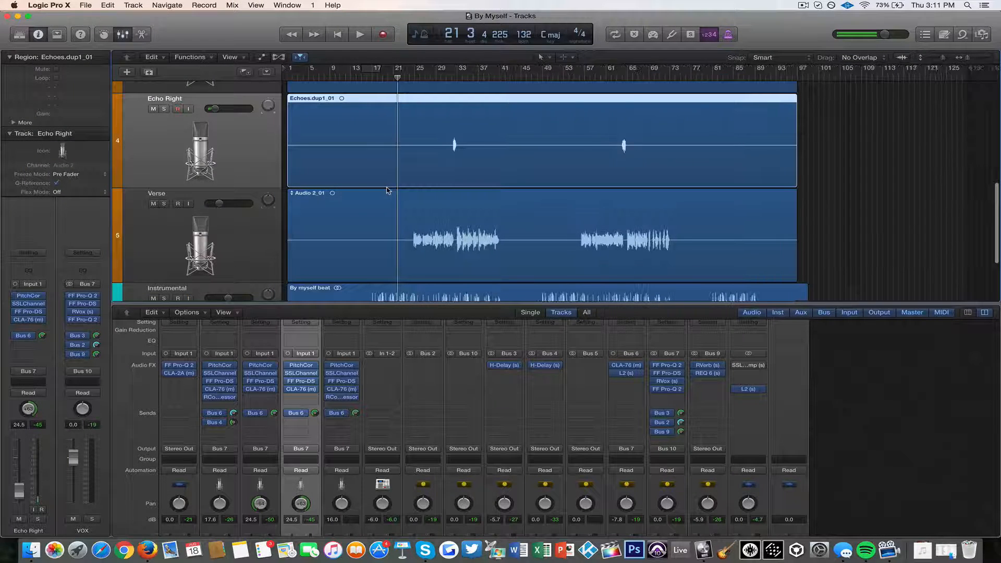
scroll(386, 191, "up", 3)
scroll(386, 191, "up", 2)
scroll(386, 191, "down", 4)
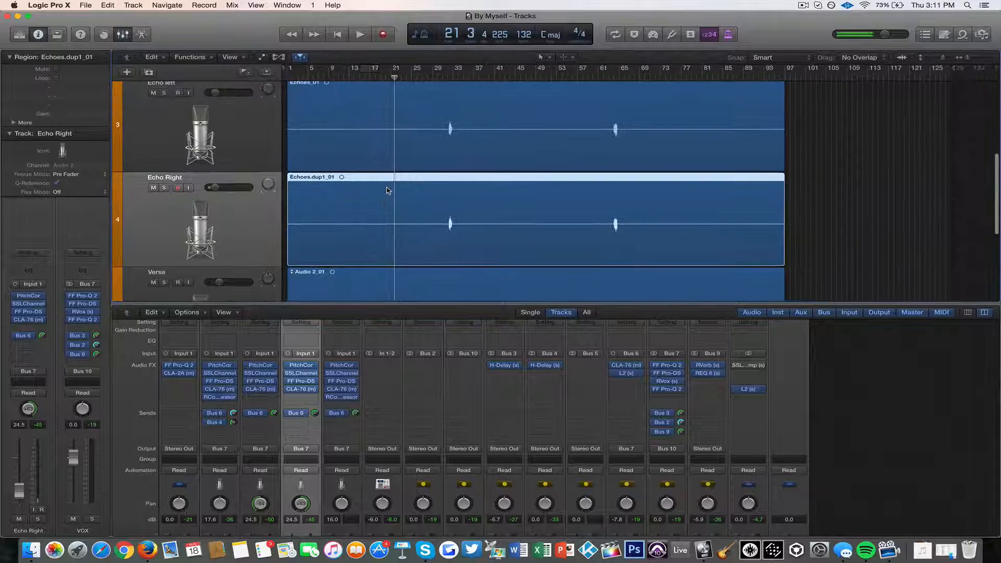
scroll(386, 191, "down", 2)
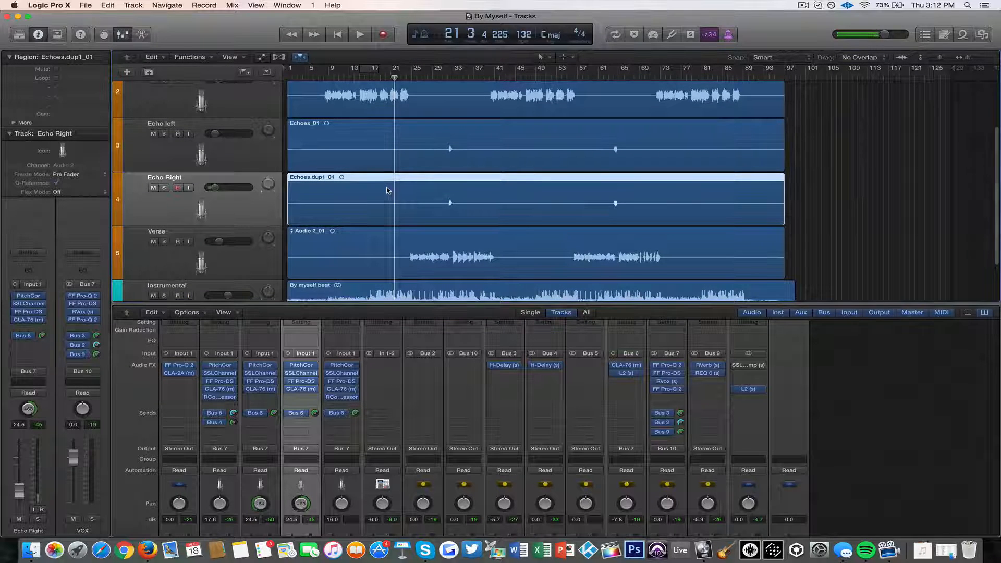
key("super+s")
scroll(450, 208, "down", 2)
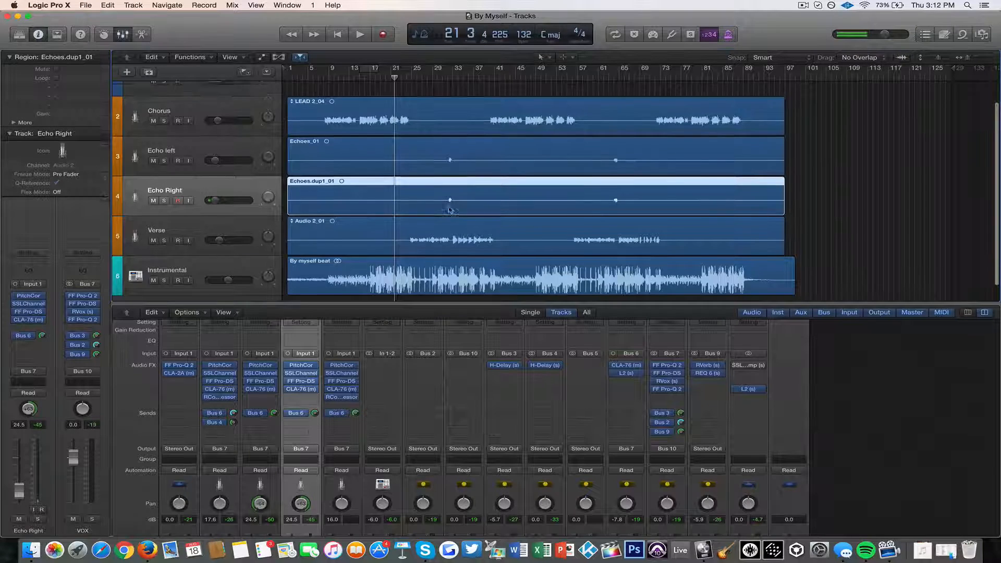
scroll(448, 207, "up", 2)
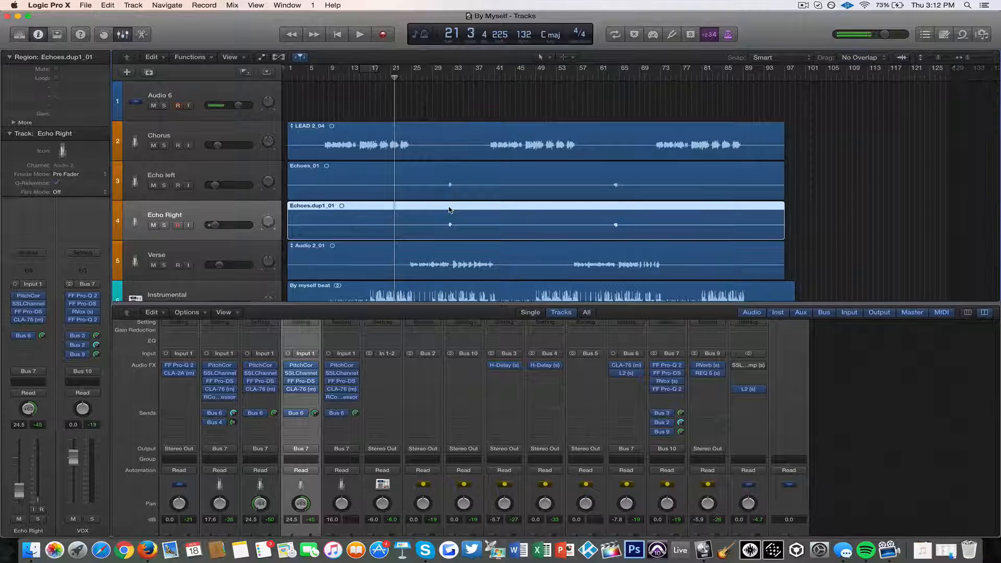